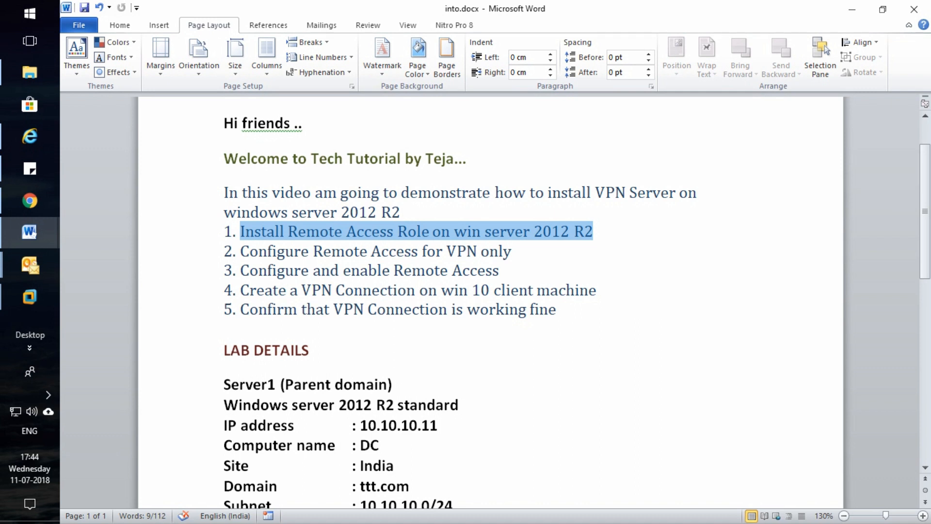
# Step: Review the Server1 lab details in the document, including its operating system, computer name and domain
pyautogui.scroll(-2, 490, 301)
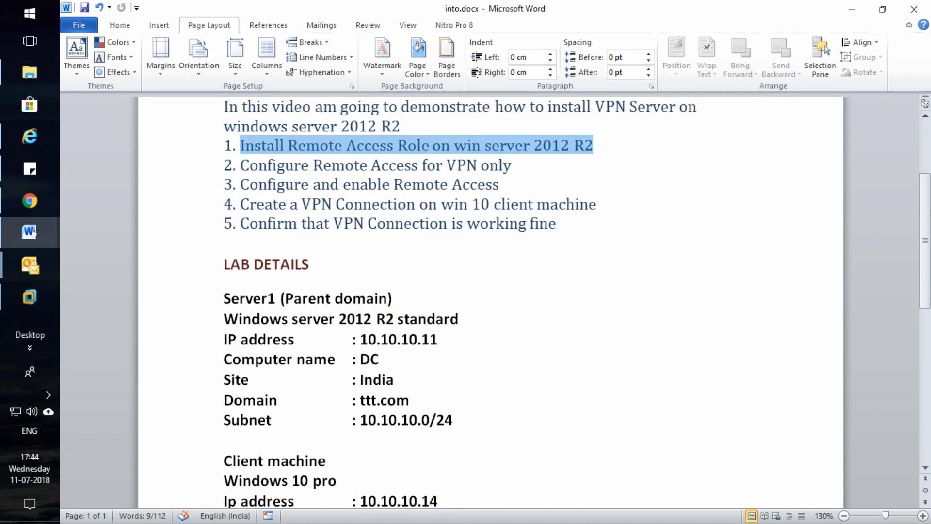
pyautogui.moveTo(393, 298); pyautogui.dragTo(224, 298)
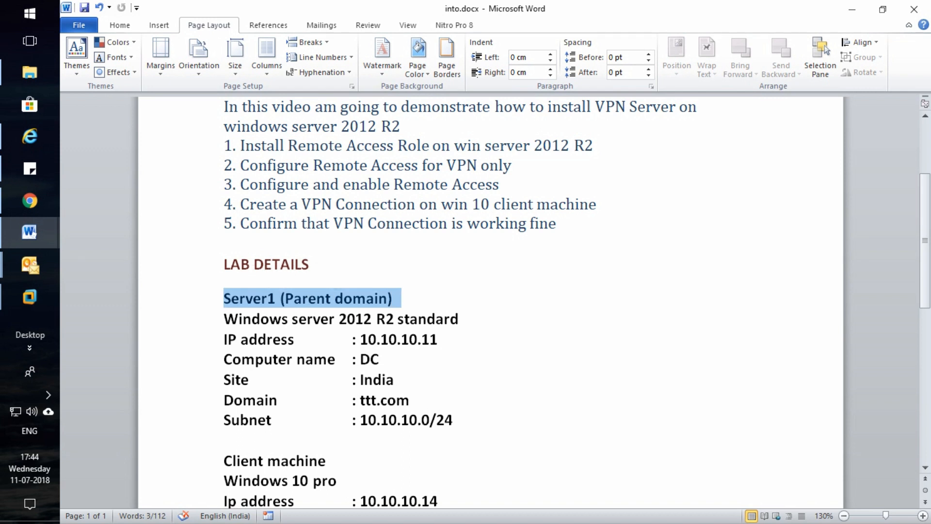
pyautogui.click(282, 339)
pyautogui.moveTo(223, 318); pyautogui.dragTo(468, 319)
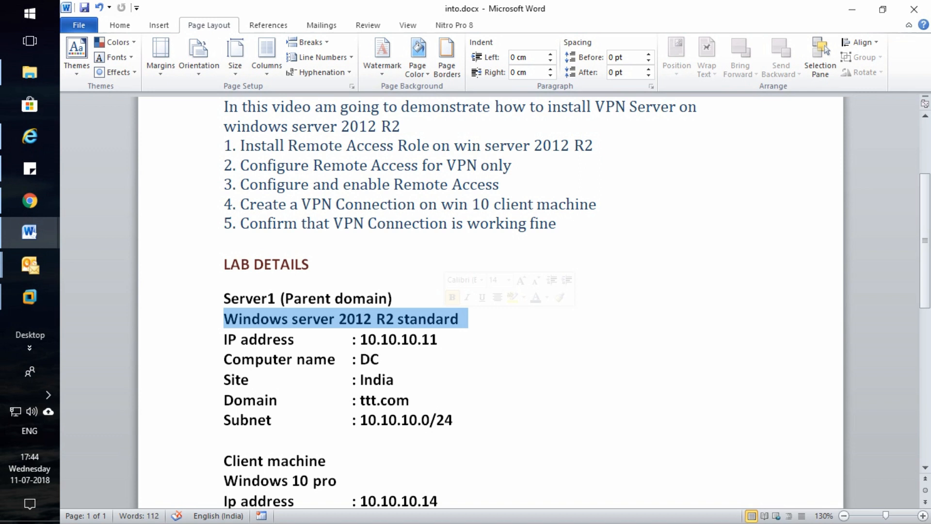
pyautogui.click(242, 339)
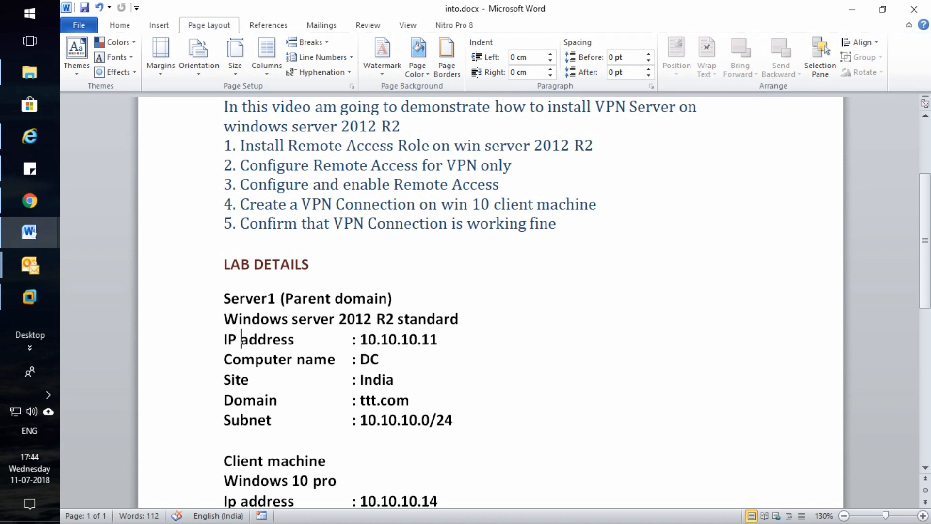
pyautogui.moveTo(360, 359); pyautogui.dragTo(380, 359)
pyautogui.moveTo(235, 400); pyautogui.dragTo(419, 400)
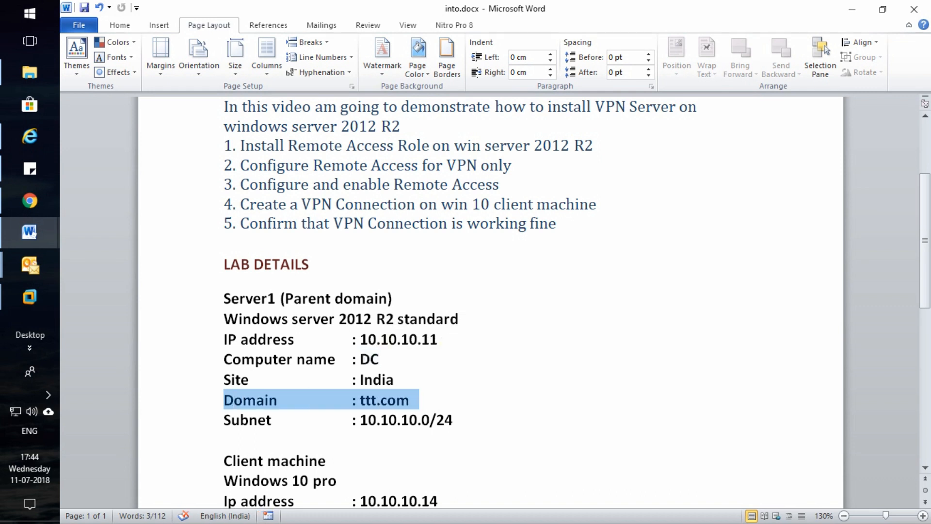
# Step: Delete the Subnet line from the Server1 lab details
pyautogui.moveTo(454, 419); pyautogui.dragTo(224, 420)
pyautogui.press('BackSpace')
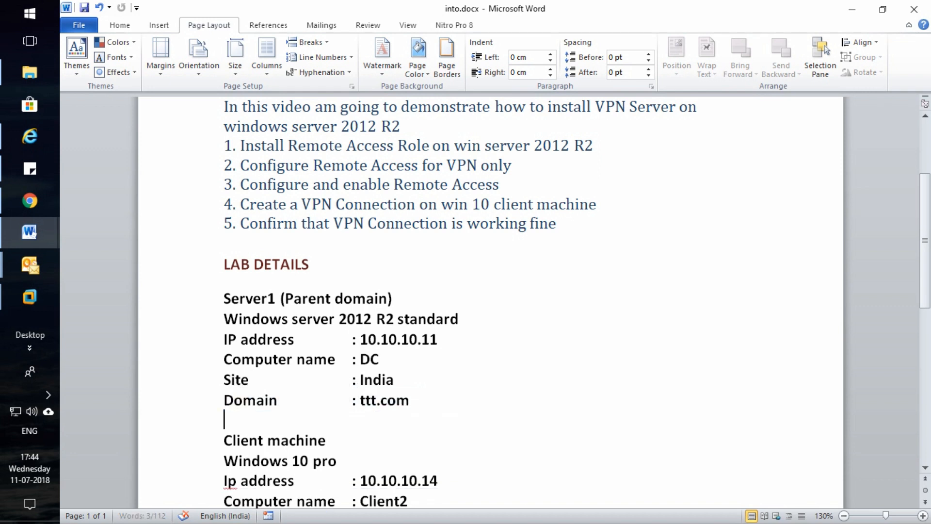
# Step: Review the client machine's operating system, IP address and computer name in the lab details
pyautogui.scroll(-2, 490, 300)
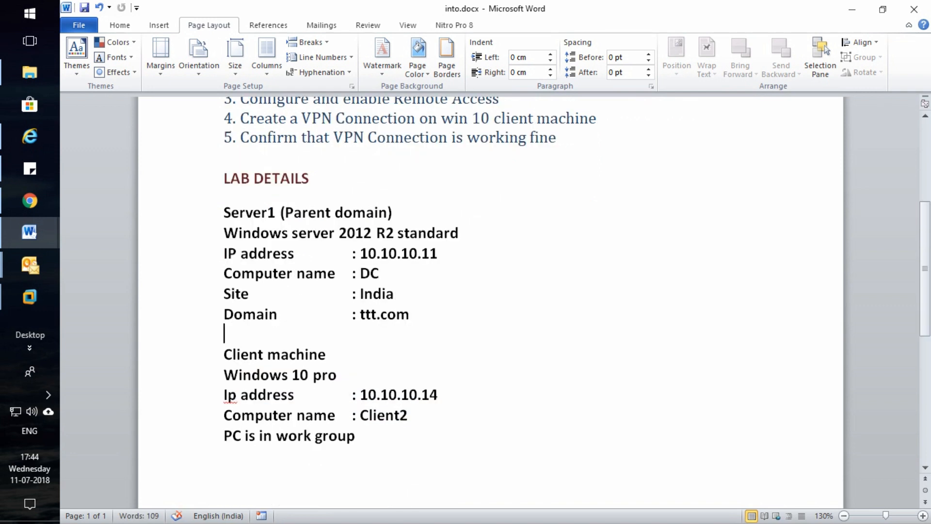
pyautogui.moveTo(223, 375); pyautogui.dragTo(438, 394)
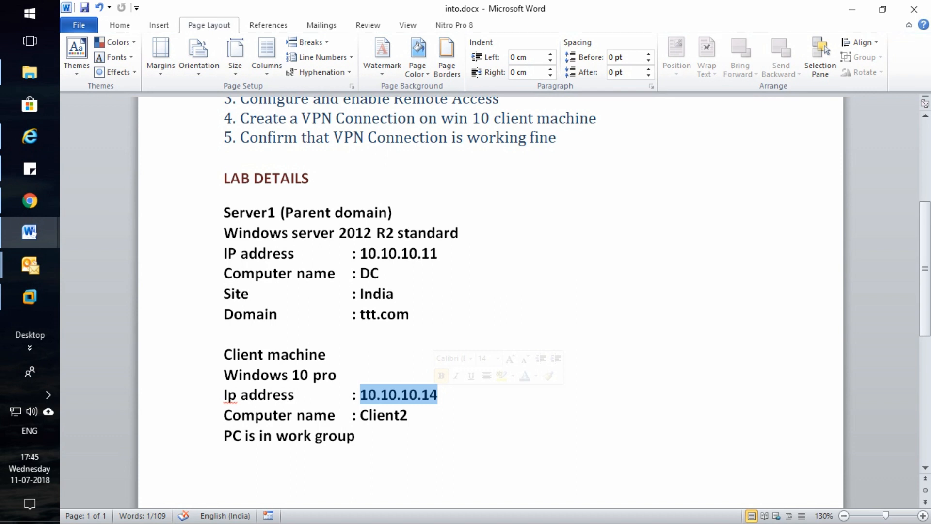
pyautogui.moveTo(360, 415); pyautogui.dragTo(408, 415)
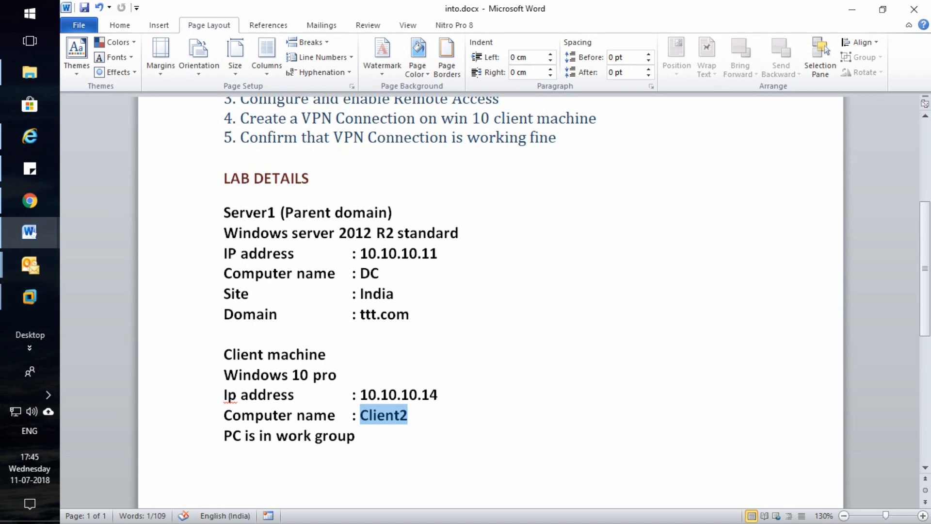
# Step: Switch to the DC virtual machine in VMware Workstation and open its Network and Sharing Center
pyautogui.click(30, 296)
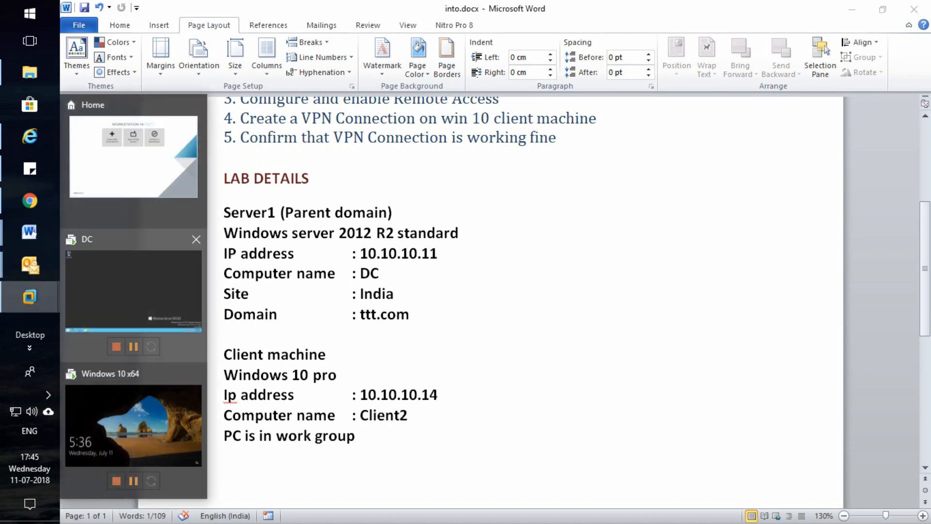
pyautogui.click(130, 291)
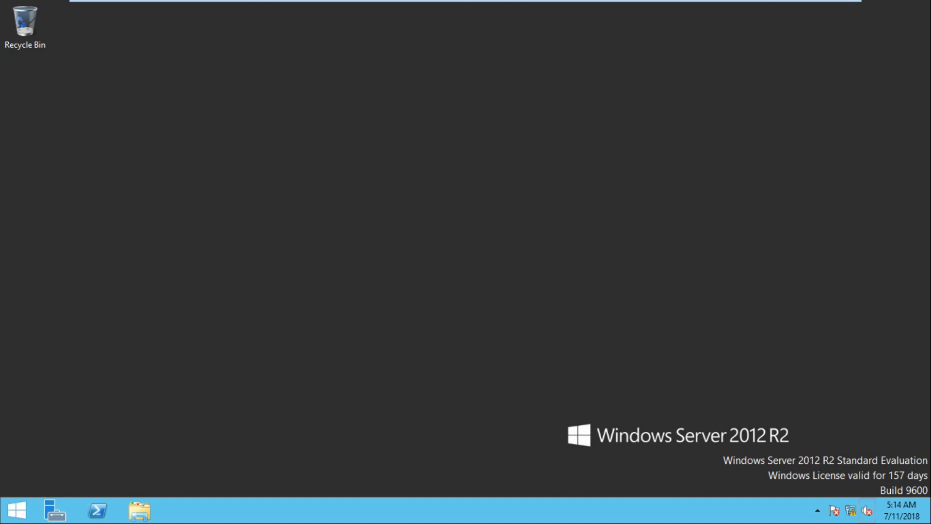
pyautogui.rightClick(851, 511)
pyautogui.click(832, 502)
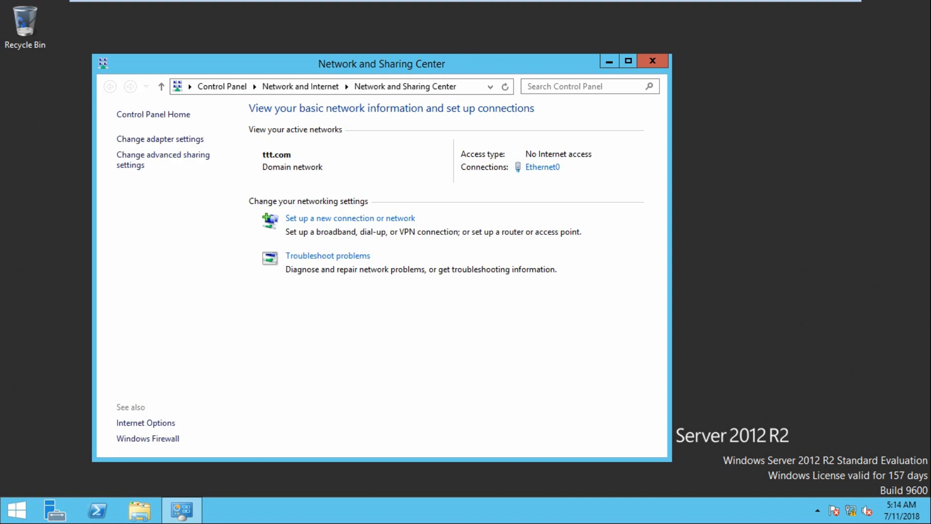
# Step: Examine Ethernet0's connection details and its Internet Protocol Version 4 properties, then close the adapter dialogs
pyautogui.click(543, 166)
pyautogui.click(391, 245)
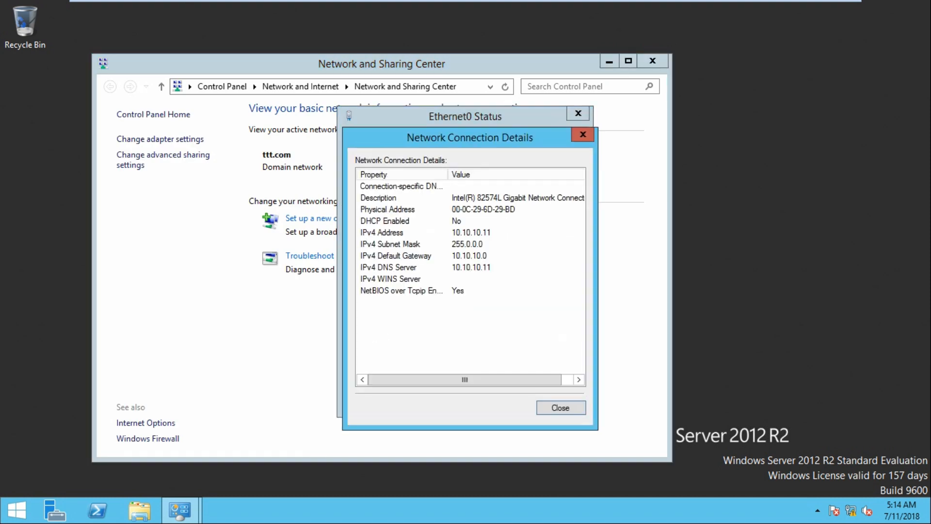
pyautogui.click(583, 134)
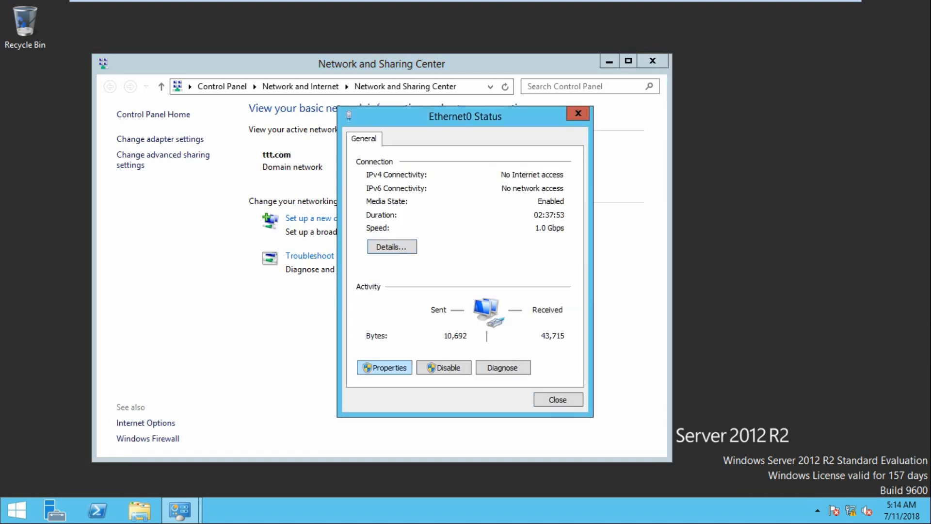
pyautogui.click(383, 366)
pyautogui.doubleClick(461, 318)
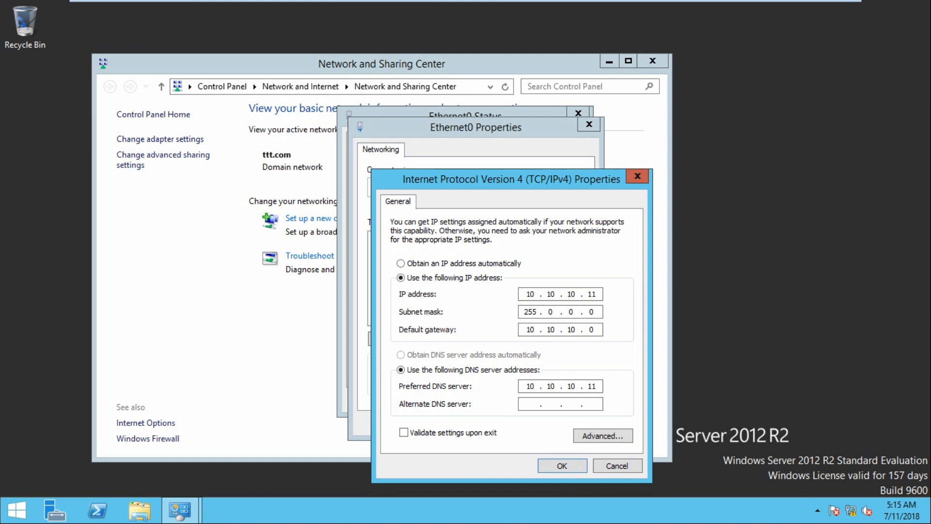
pyautogui.press('Return')
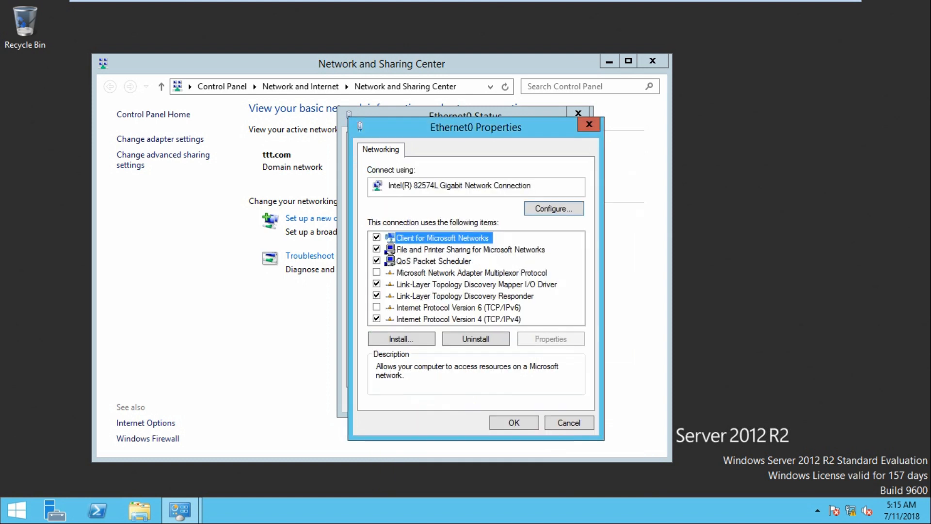
pyautogui.press('Return')
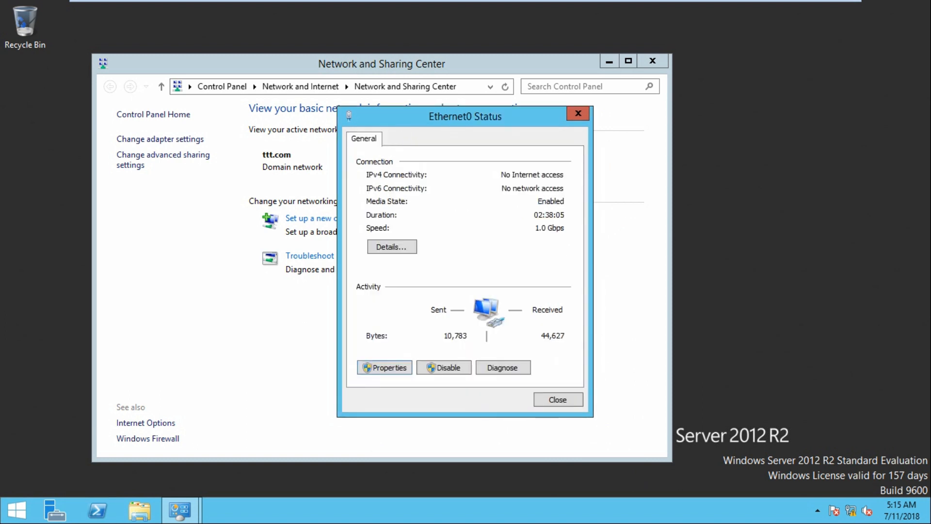
pyautogui.press('Return')
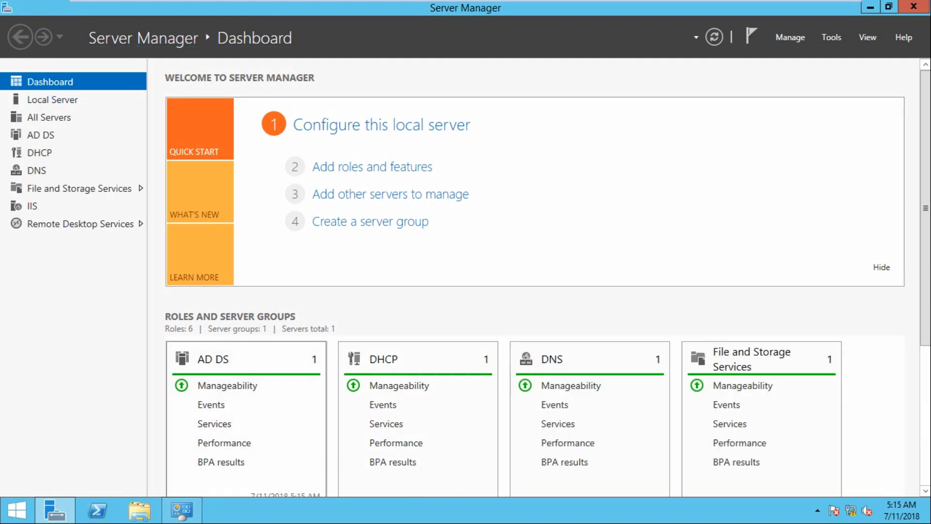
# Step: Start the Add Roles and Features Wizard with role-based or feature-based installation and DC.ttt.com as the destination server
pyautogui.scroll(-2, 534, 276)
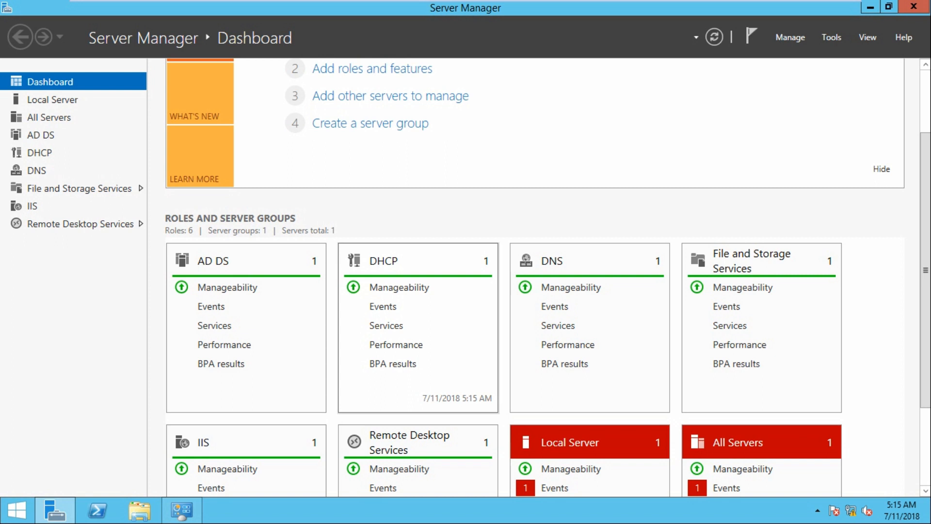
pyautogui.scroll(1, 548, 278)
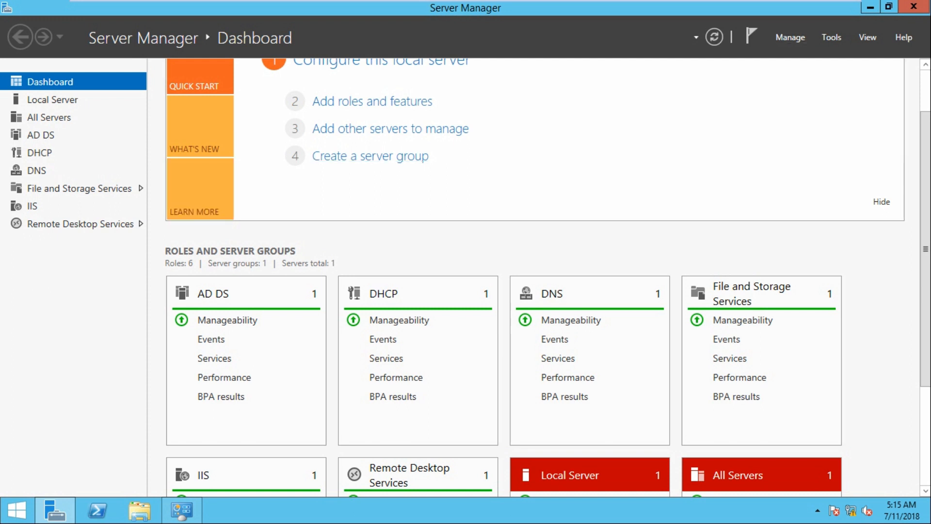
pyautogui.click(790, 37)
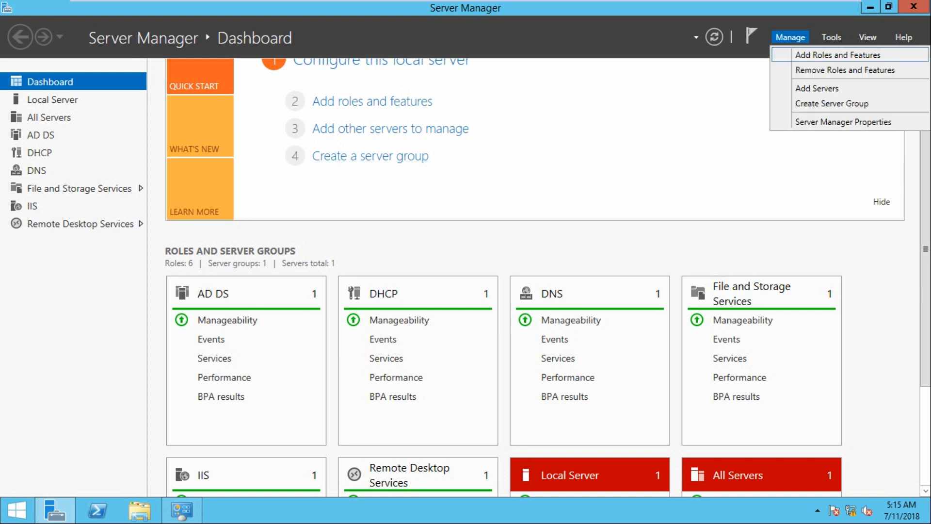
pyautogui.click(838, 55)
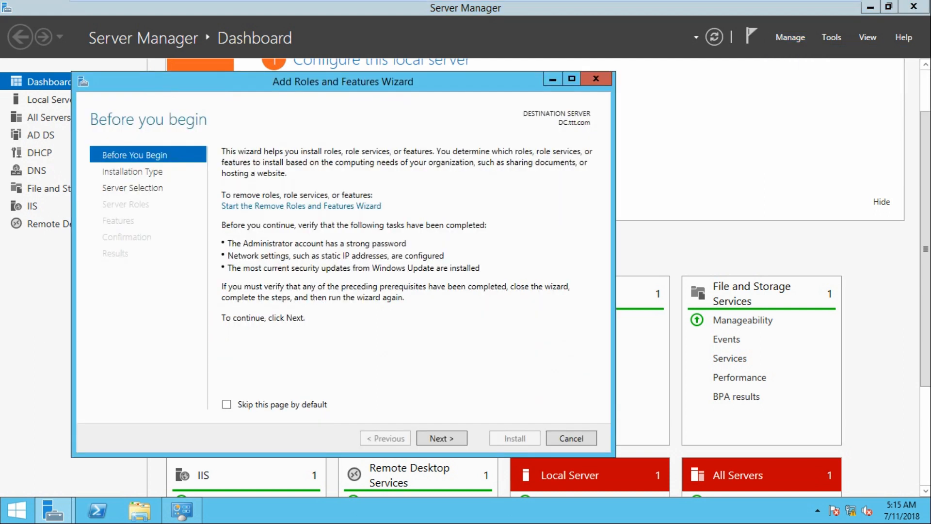
pyautogui.press('Return')
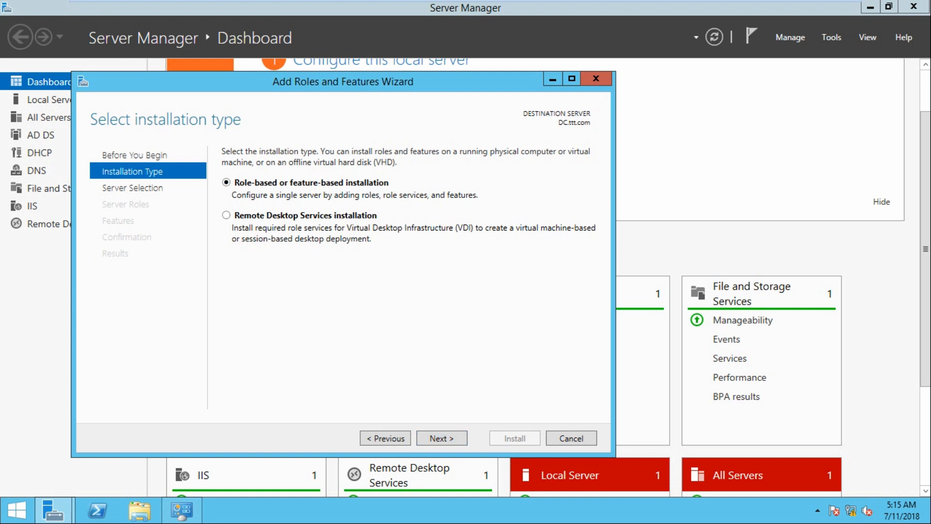
pyautogui.press('Return')
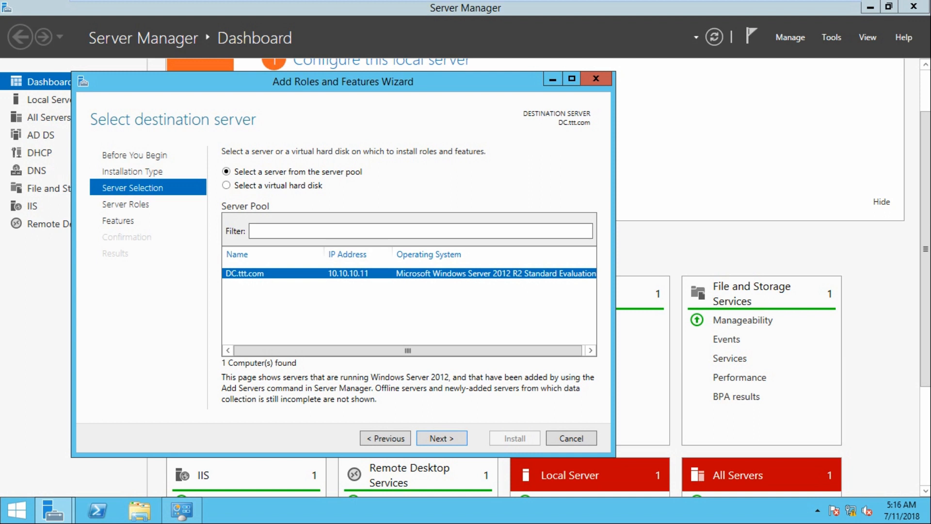
pyautogui.press('Return')
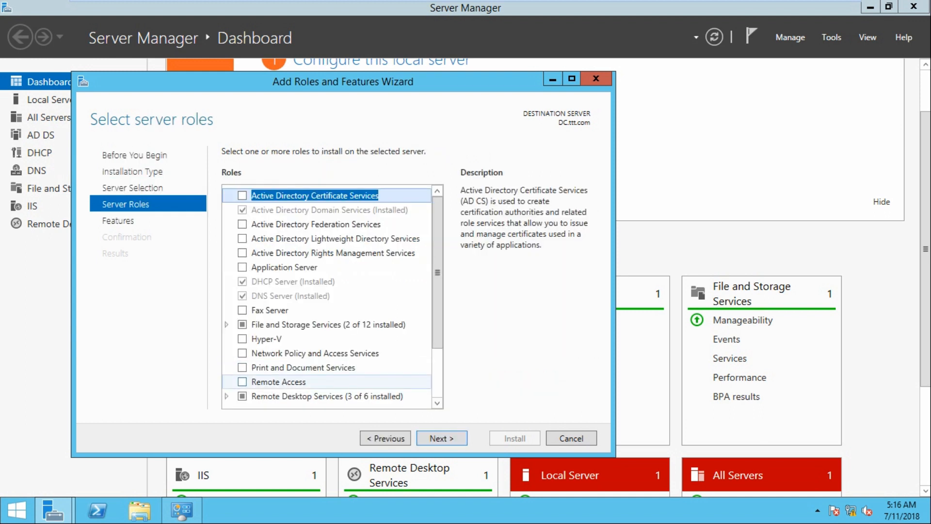
# Step: Select the Remote Access server role and continue to its role services without adding extra features
pyautogui.click(242, 382)
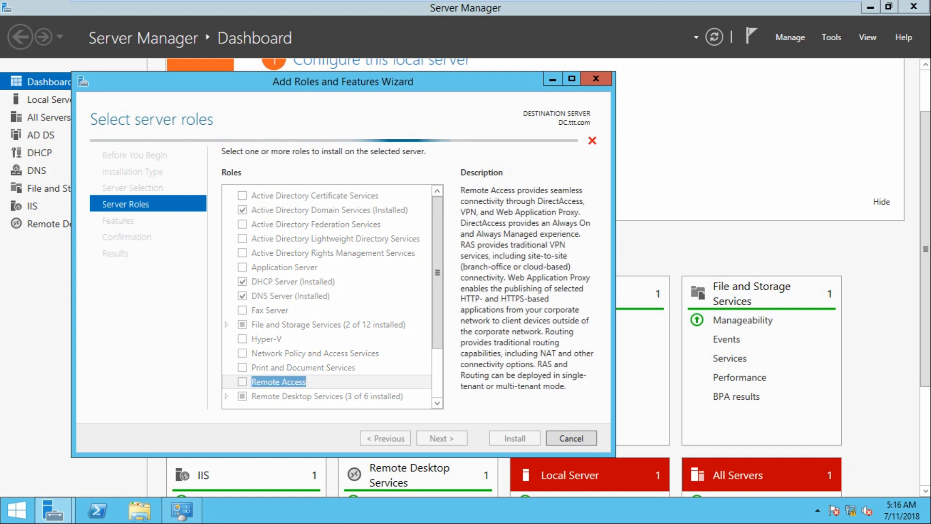
pyautogui.press('Return')
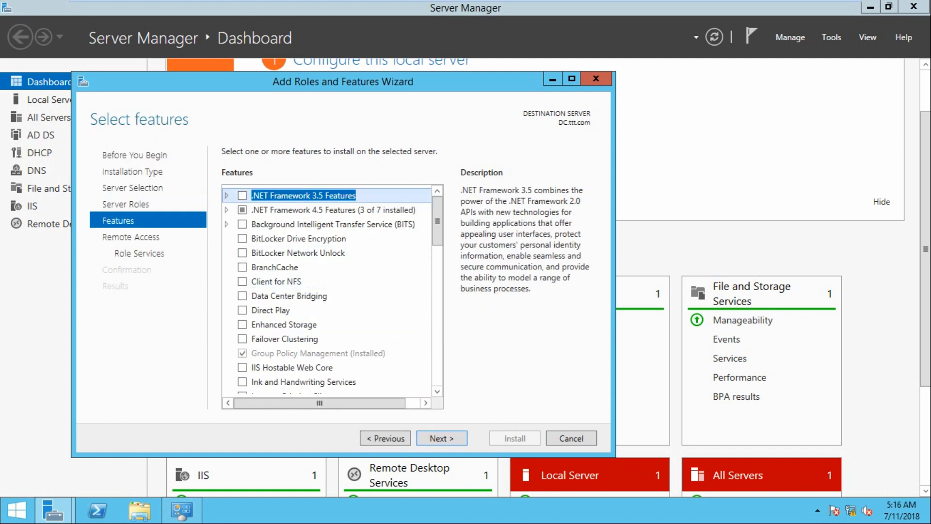
pyautogui.press('Return')
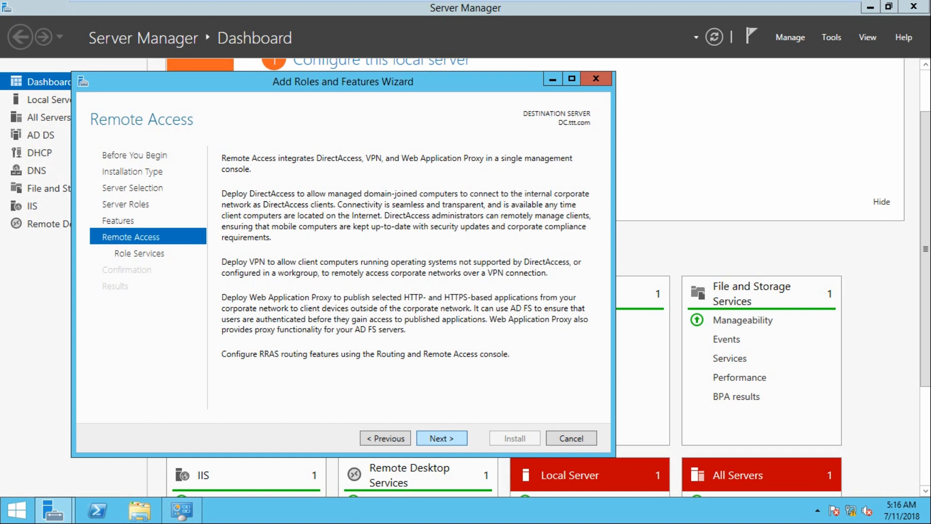
pyautogui.press('Return')
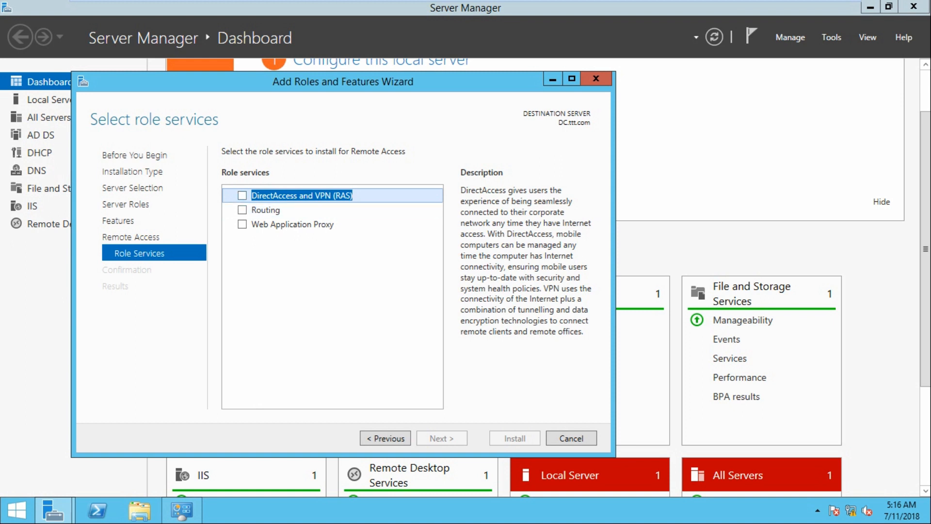
# Step: Add the DirectAccess and VPN (RAS) role service with its required features and management tools, and proceed to the confirmation page
pyautogui.press('space')
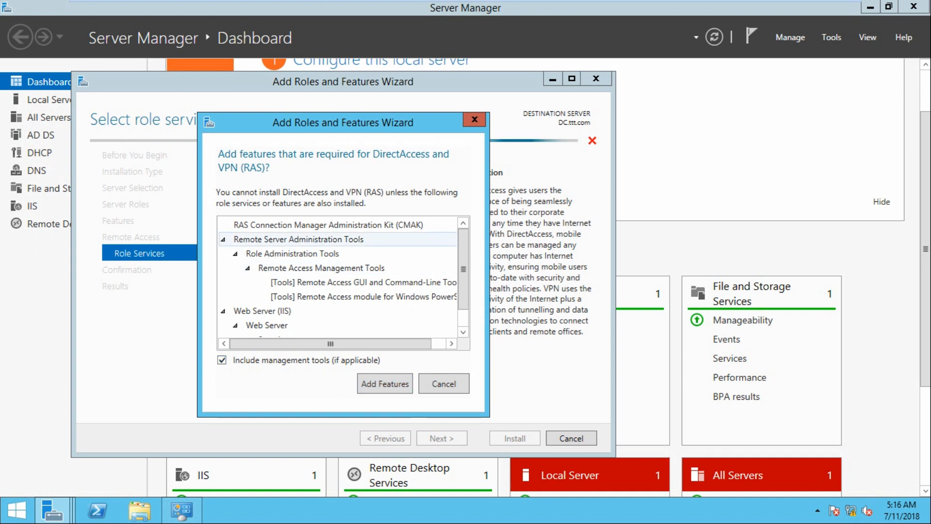
pyautogui.press('Return')
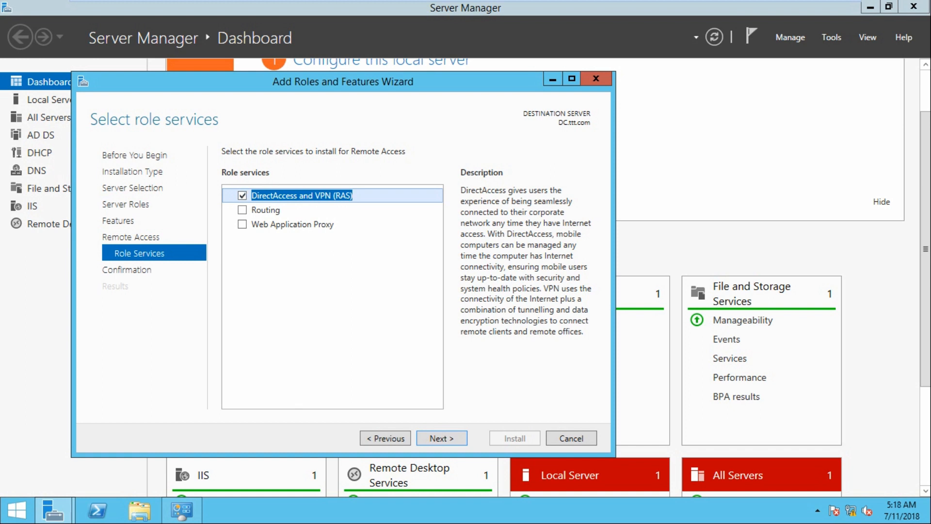
pyautogui.press('Return')
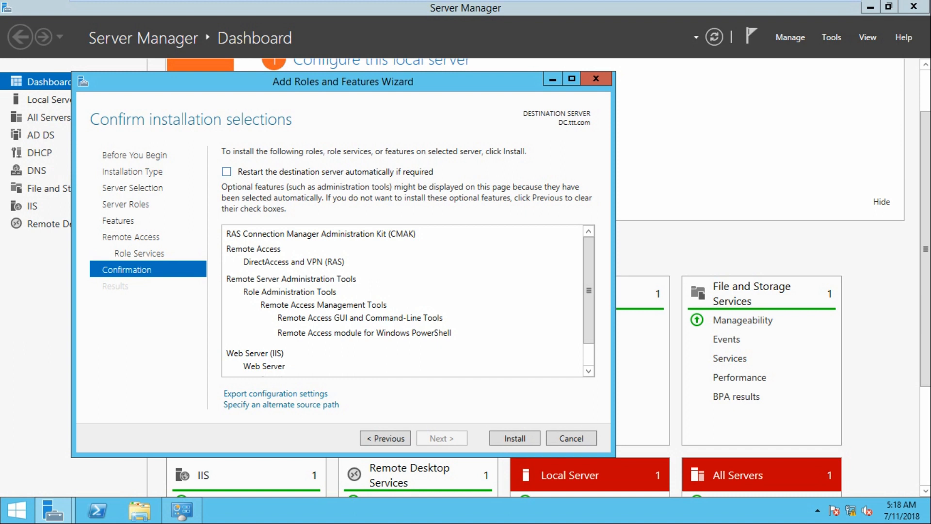
# Step: Allow the destination server to restart automatically if required and install the selected roles and features
pyautogui.click(227, 171)
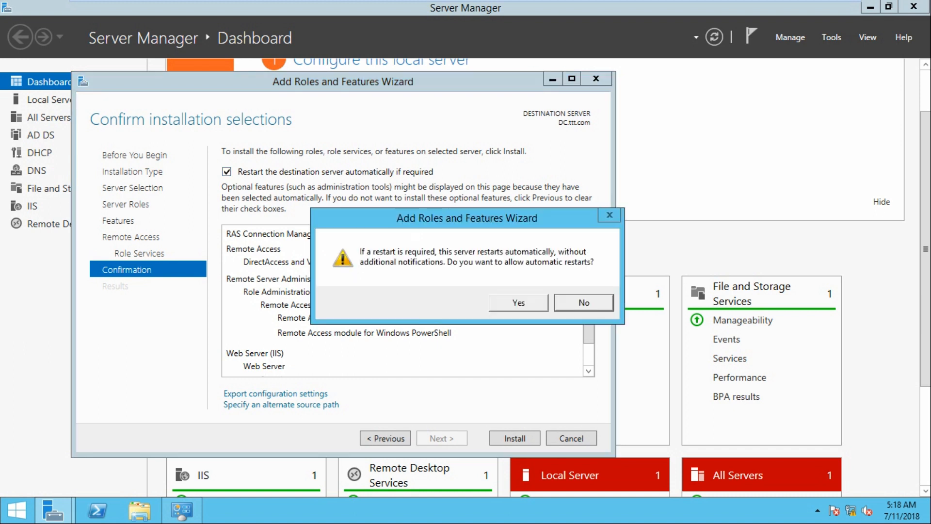
pyautogui.hotkey('alt', 'y')
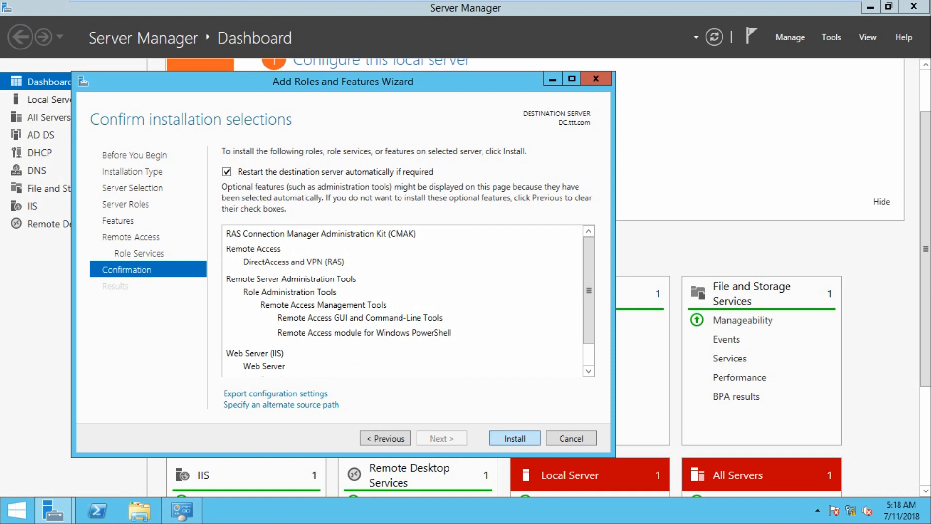
pyautogui.press('Return')
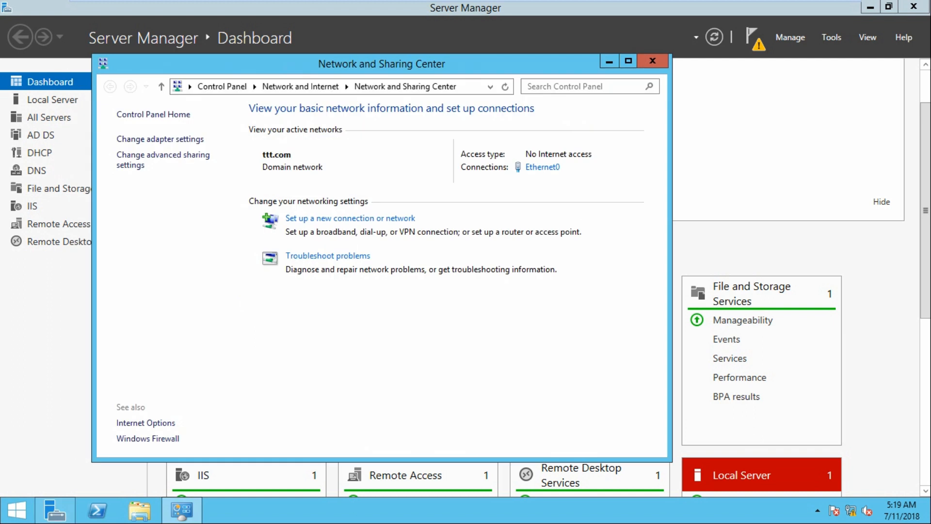
# Step: Close the Network and Sharing Center and choose the VPN-only deployment in the Remote Access Getting Started Wizard
pyautogui.click(653, 61)
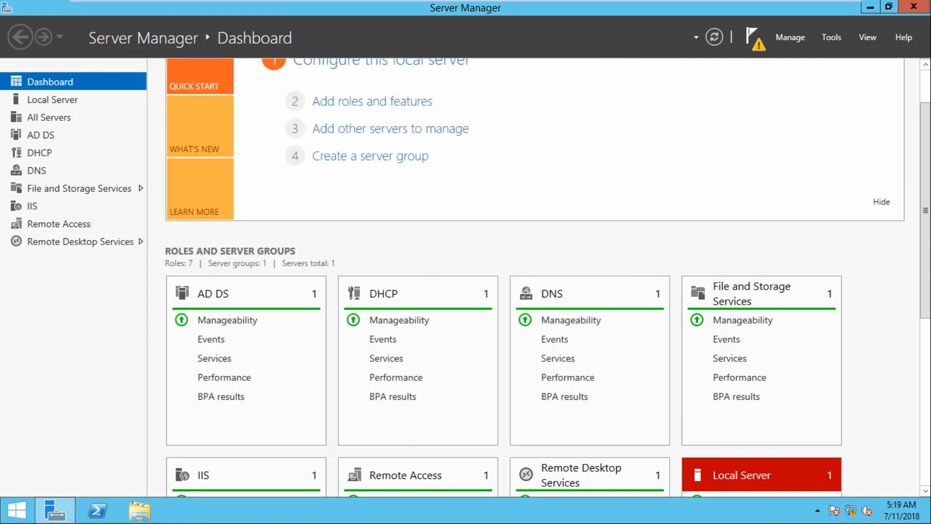
pyautogui.click(753, 37)
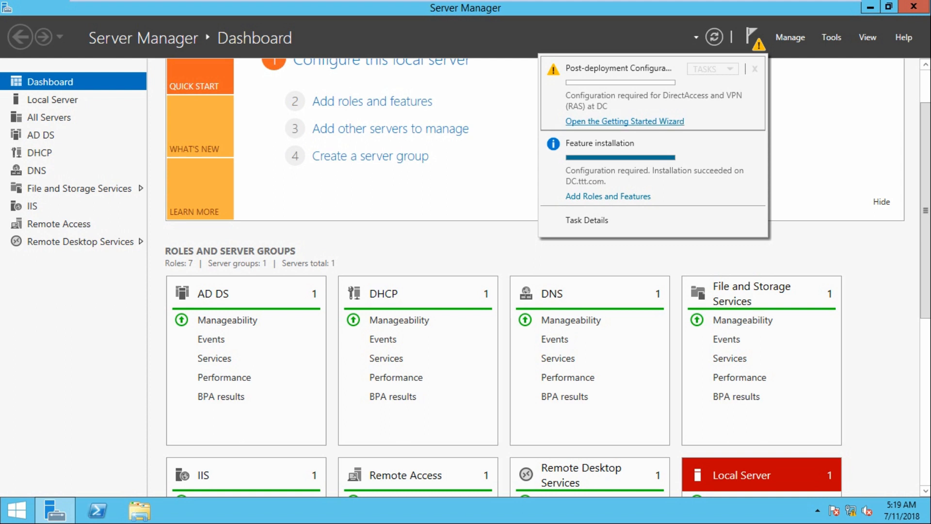
pyautogui.click(625, 121)
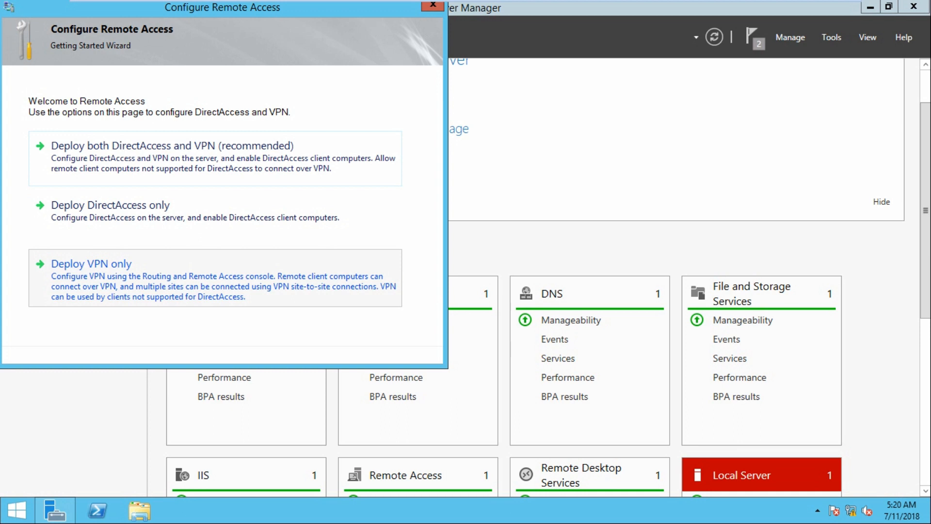
pyautogui.click(92, 263)
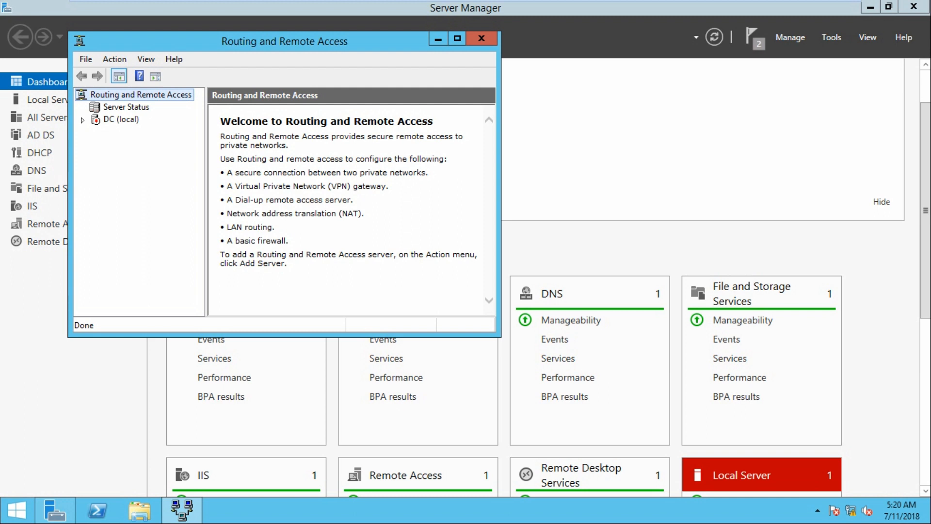
# Step: Start configuring and enabling Routing and Remote Access on DC (local) with the Custom configuration option
pyautogui.rightClick(111, 120)
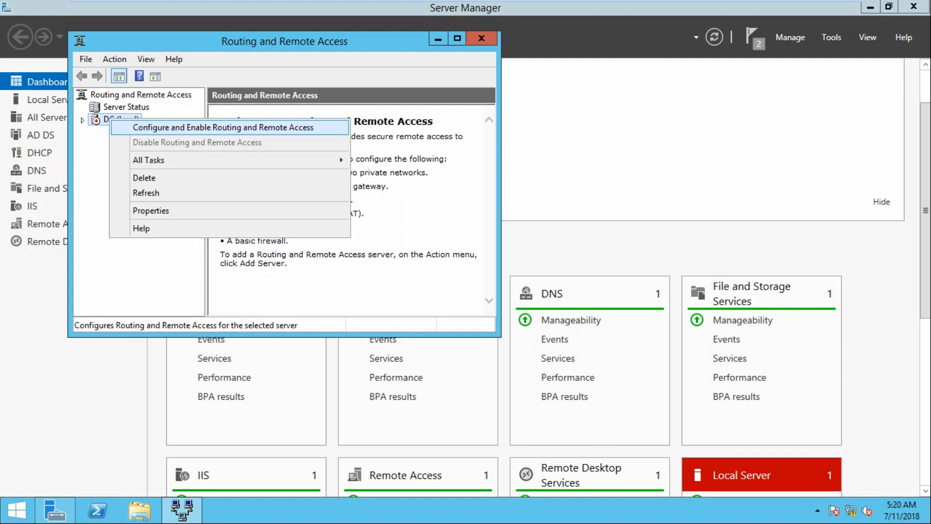
pyautogui.click(224, 127)
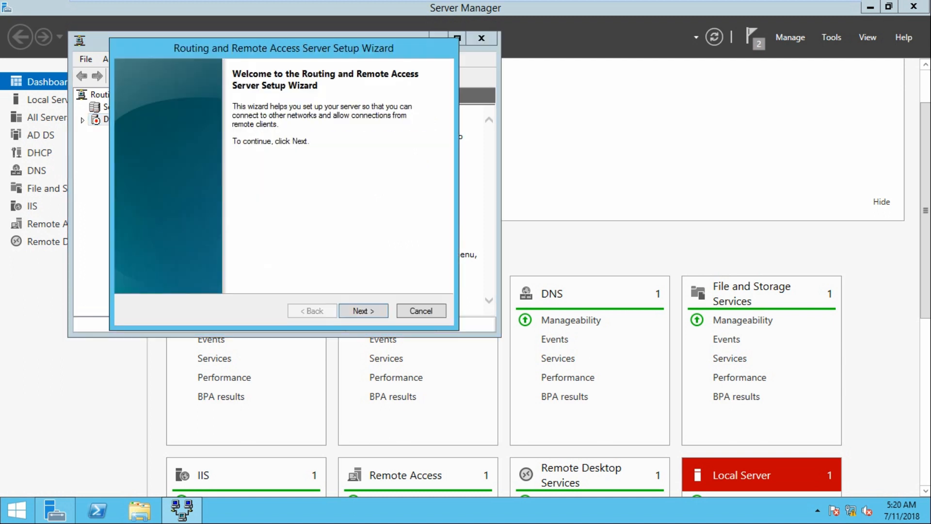
pyautogui.press('Return')
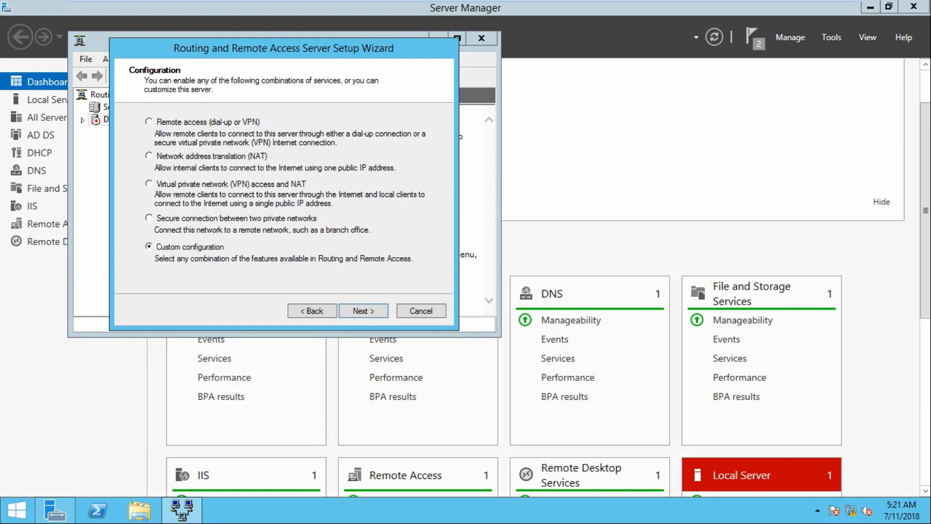
pyautogui.press('Return')
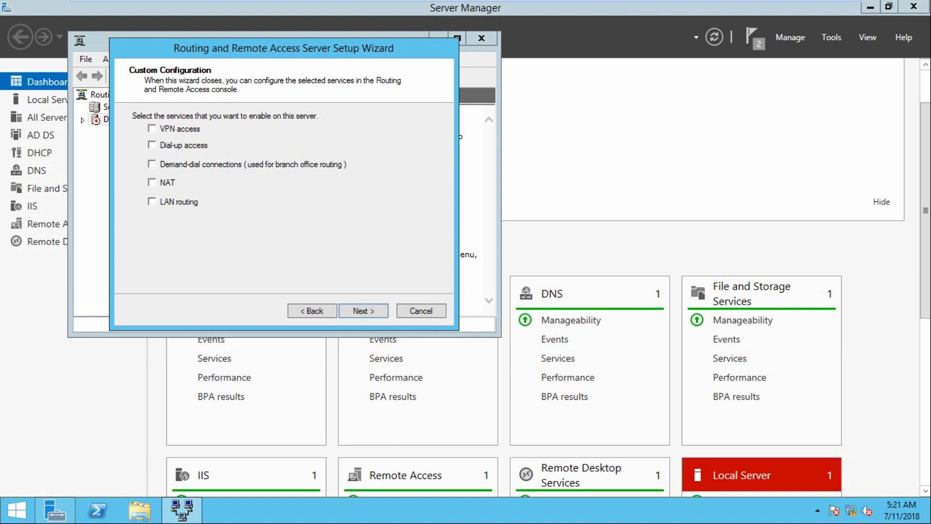
# Step: Enable VPN access as the only service, finish the setup wizard and start the Routing and Remote Access service
pyautogui.click(152, 129)
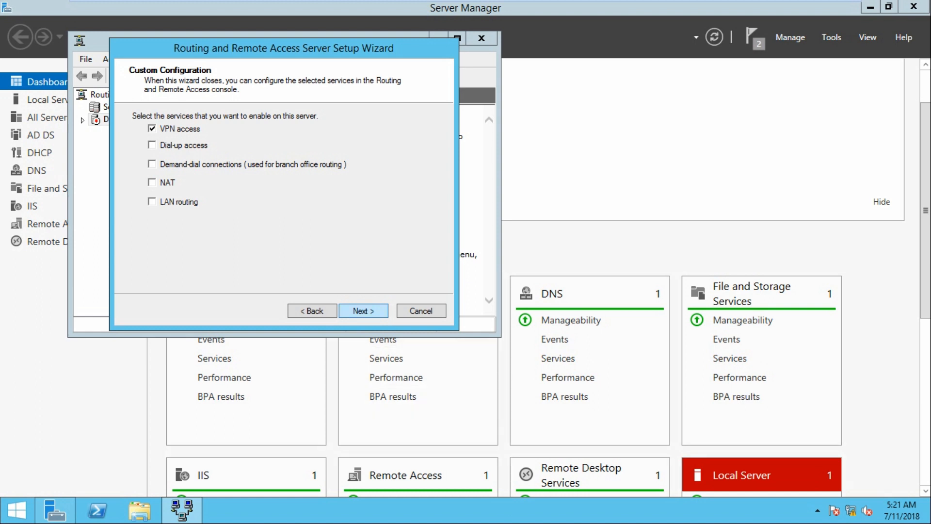
pyautogui.click(363, 310)
pyautogui.click(364, 310)
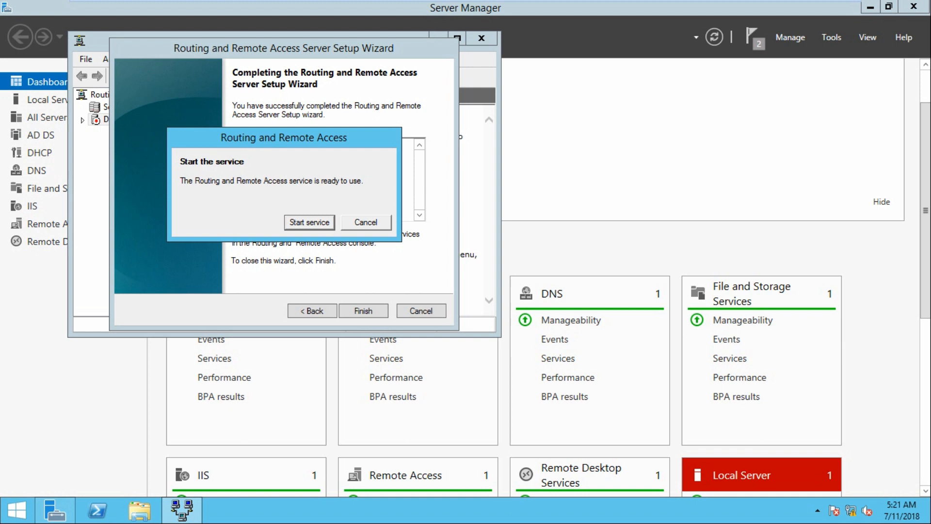
pyautogui.press('Return')
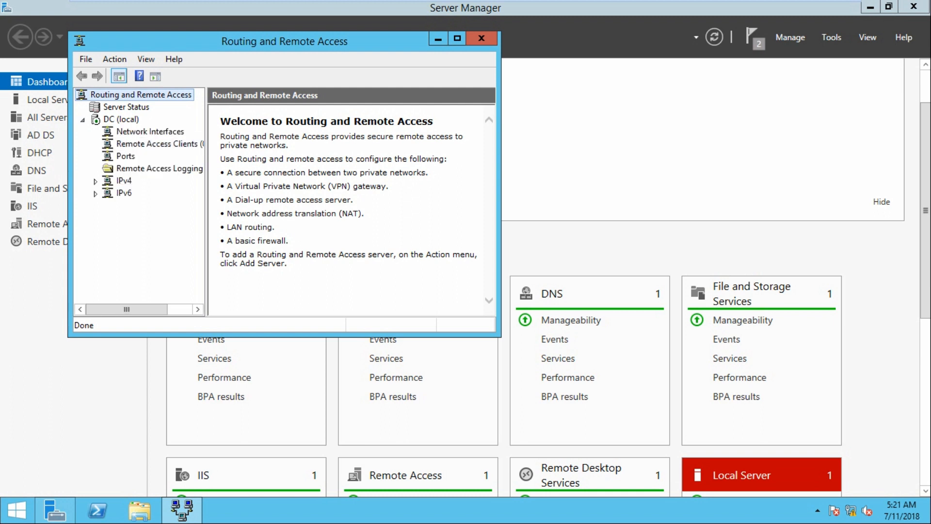
# Step: Examine the server's network interfaces, remote access clients, ports, logging policies, and IPv4 and IPv6 nodes in the maximized console
pyautogui.click(150, 131)
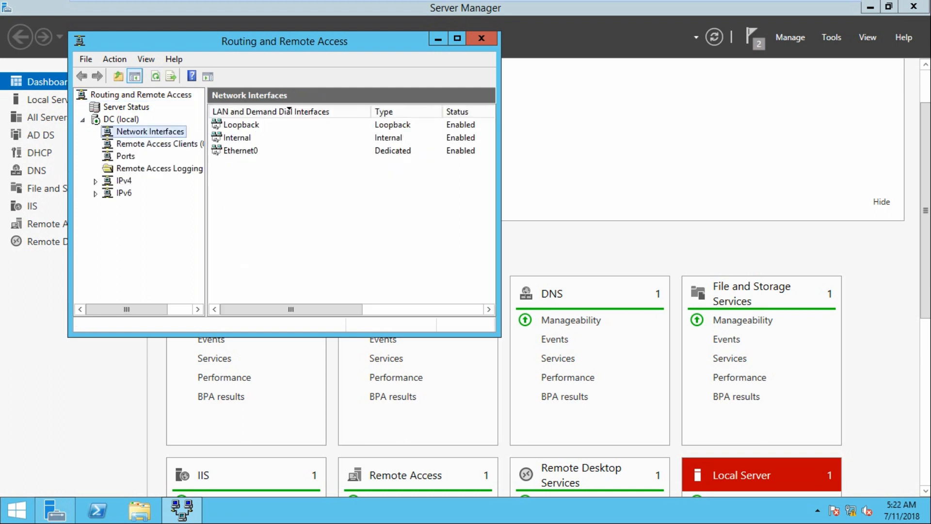
pyautogui.click(457, 38)
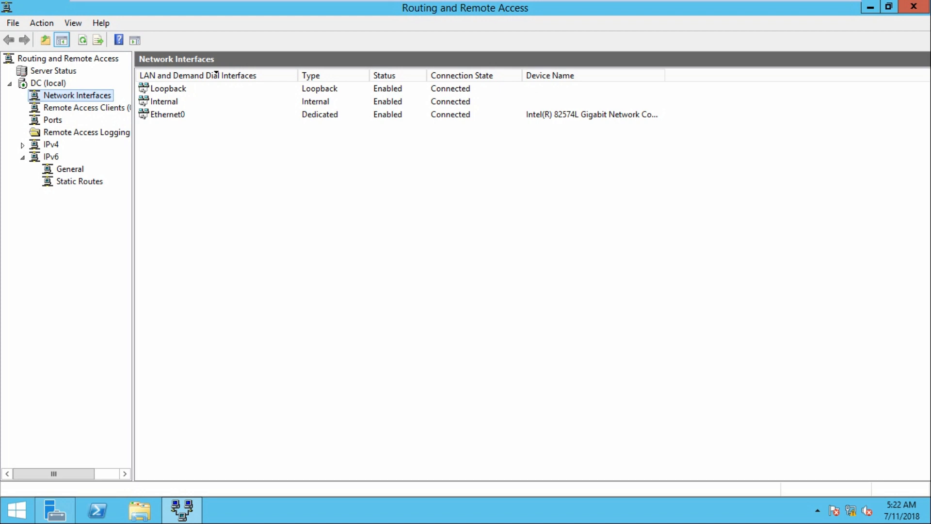
pyautogui.click(85, 108)
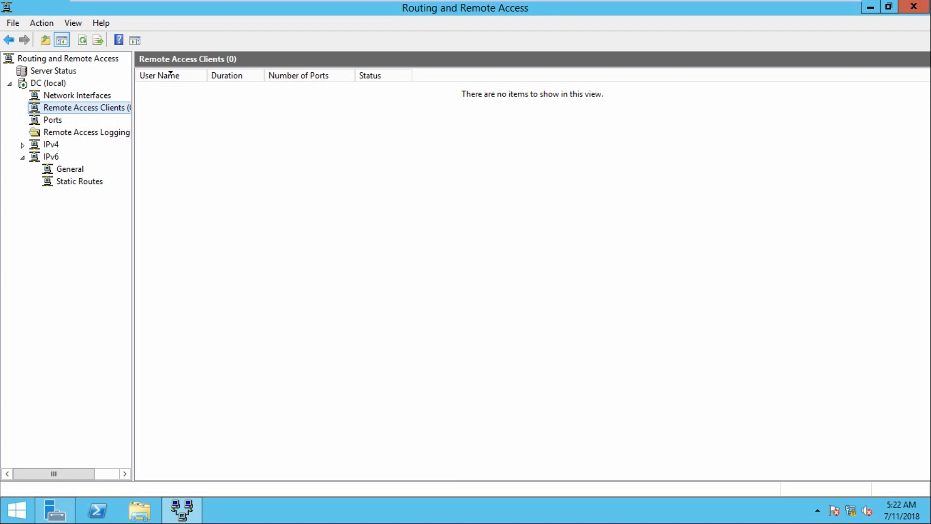
pyautogui.moveTo(133, 77)
pyautogui.mouseDown()
pyautogui.moveTo(220, 78)
pyautogui.moveTo(178, 78)
pyautogui.mouseUp()
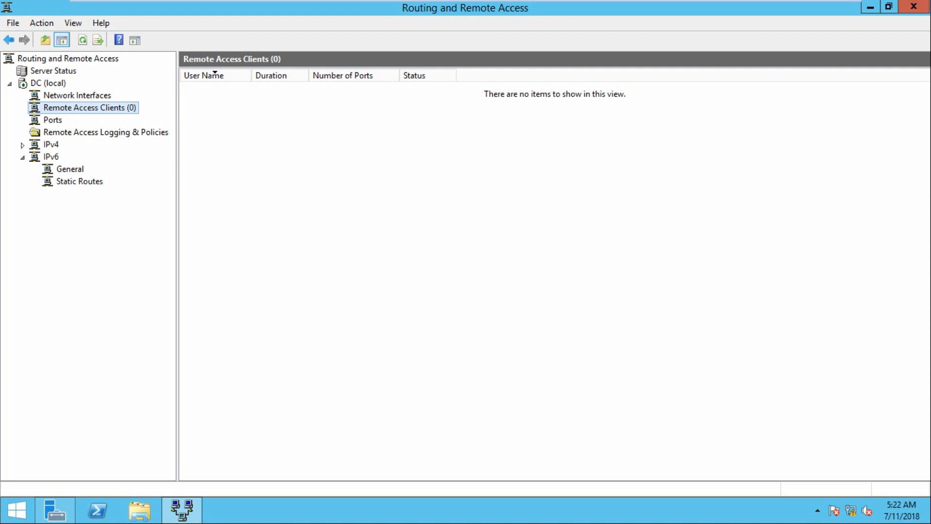
pyautogui.click(53, 120)
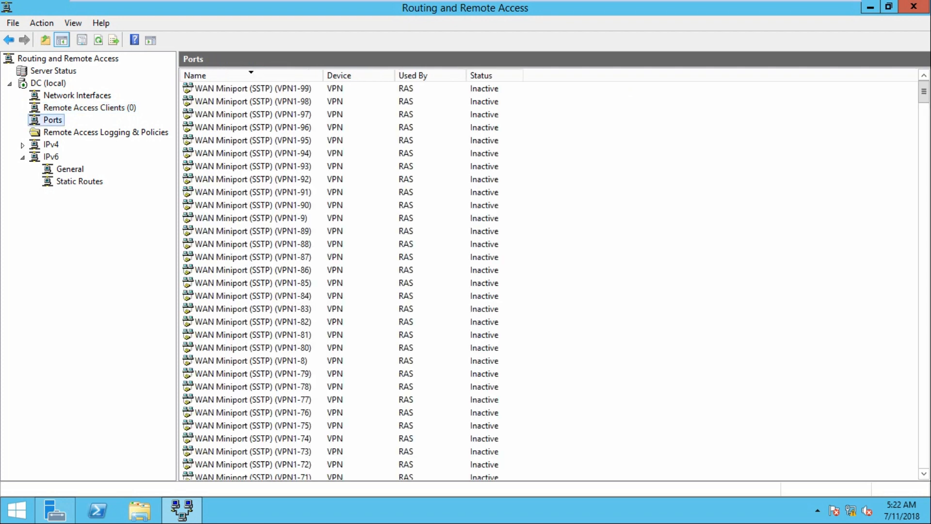
pyautogui.click(106, 131)
pyautogui.click(50, 144)
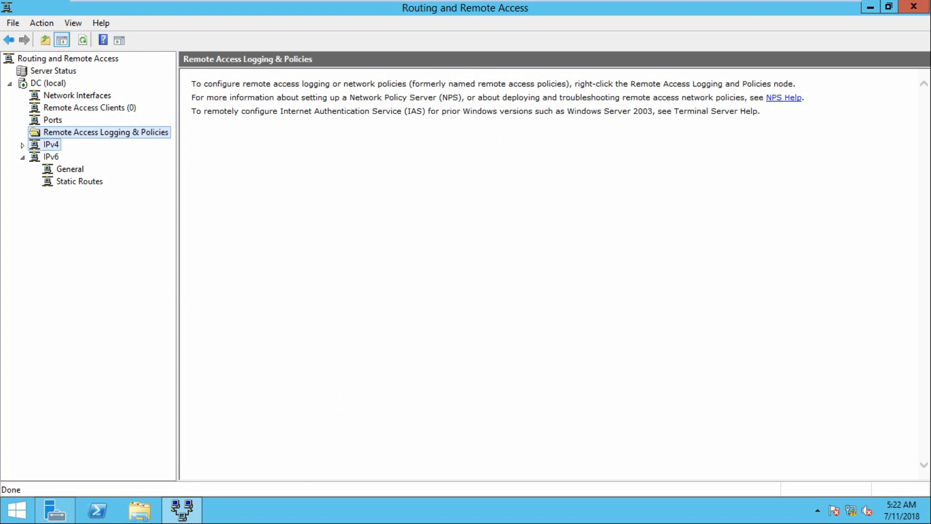
pyautogui.click(51, 156)
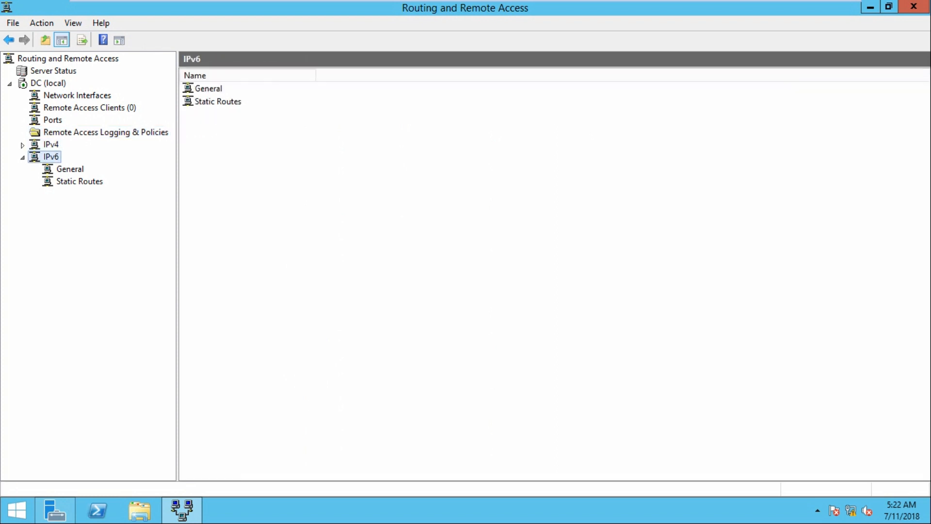
pyautogui.click(22, 145)
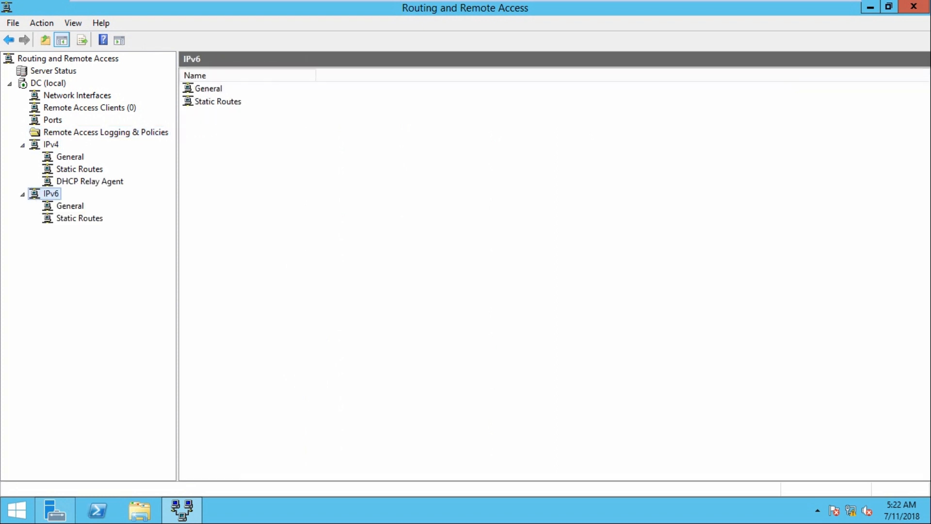
pyautogui.click(50, 144)
pyautogui.click(70, 157)
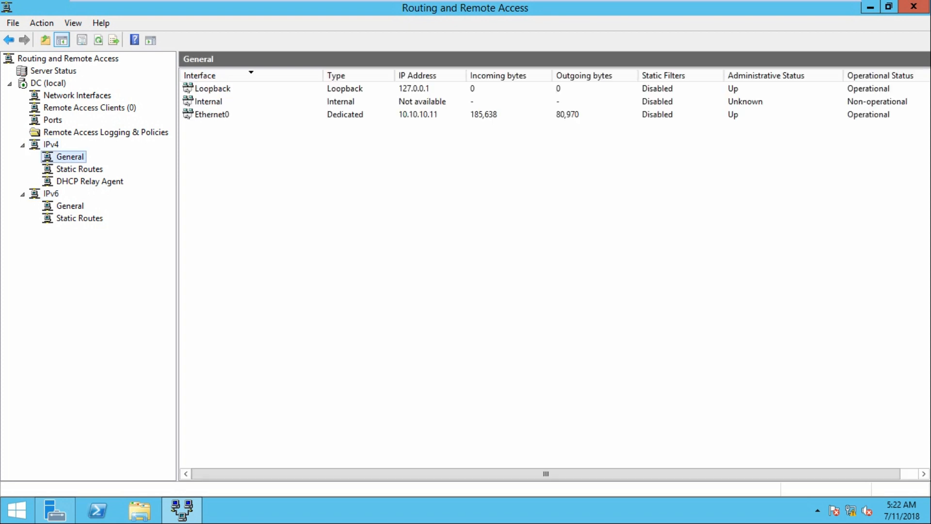
pyautogui.click(79, 169)
pyautogui.click(90, 181)
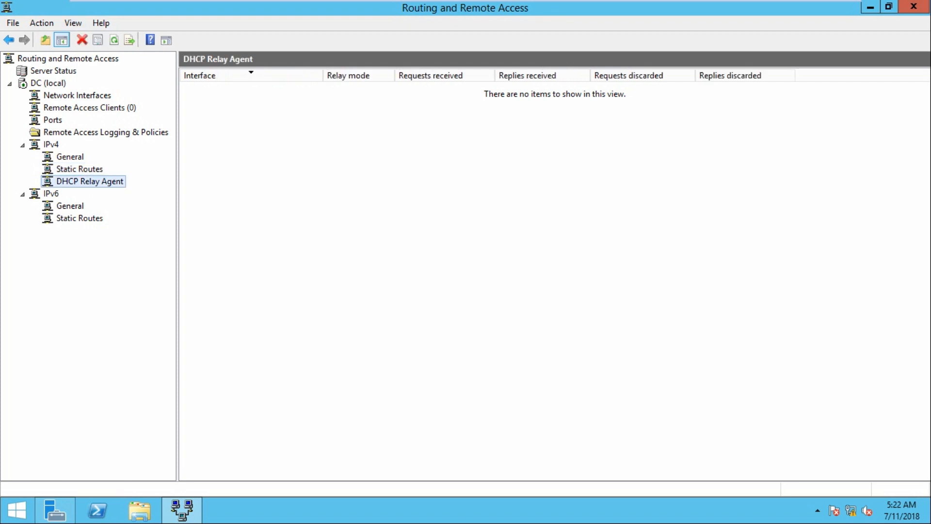
# Step: Set the IPv4 address assignment in the DC (local) server properties to a static address pool
pyautogui.moveTo(74, 1)
pyautogui.rightClick(48, 83)
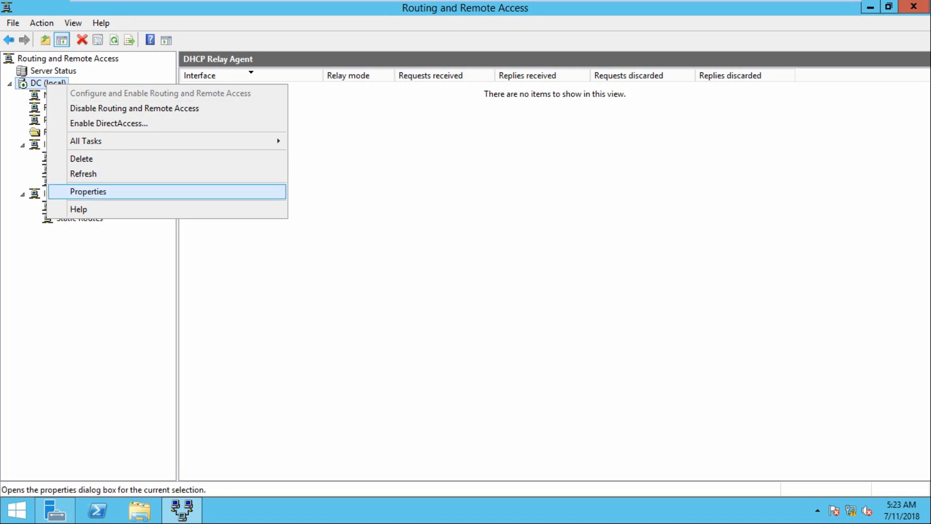
pyautogui.click(87, 192)
pyautogui.click(414, 83)
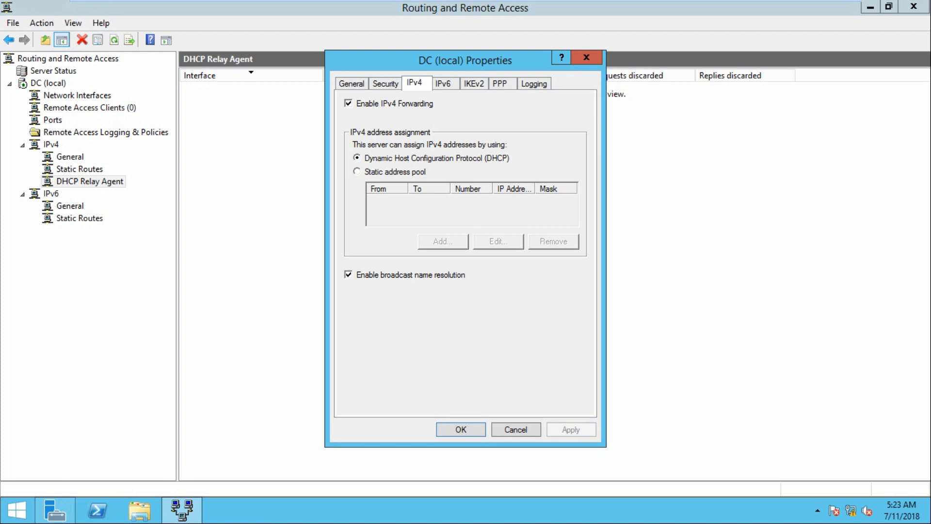
pyautogui.click(357, 172)
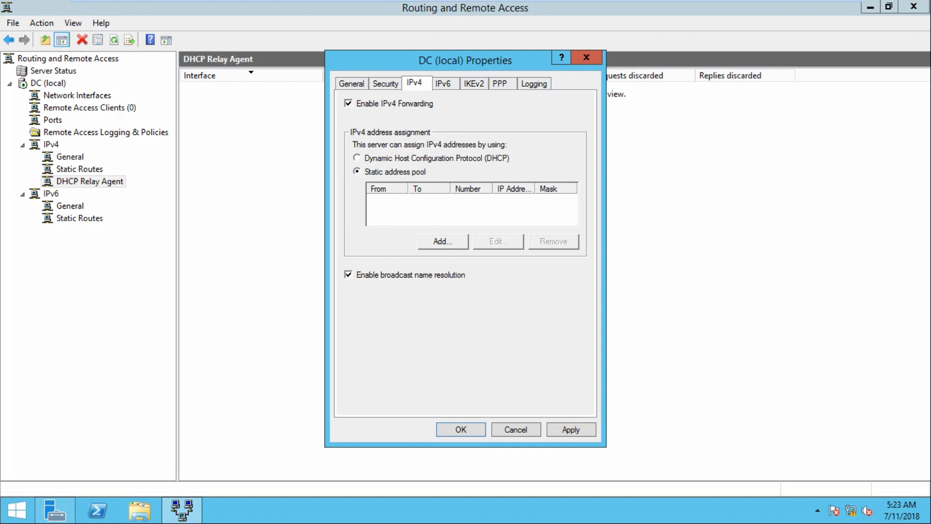
# Step: Add the IPv4 address range 10.10.10.20 to 10.10.10.30 to the static address pool
pyautogui.click(443, 242)
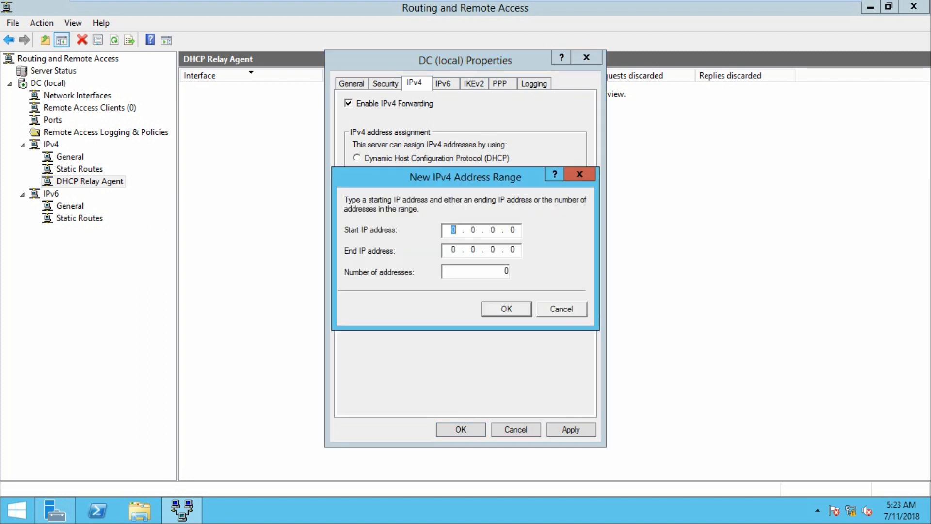
pyautogui.write('10.100')
pyautogui.press('BackSpace')
pyautogui.write('. 10 . 2')
pyautogui.press('Tab')
pyautogui.write('10.10.10.0')
pyautogui.press('BackSpace')
pyautogui.write('30')
pyautogui.press('Return')
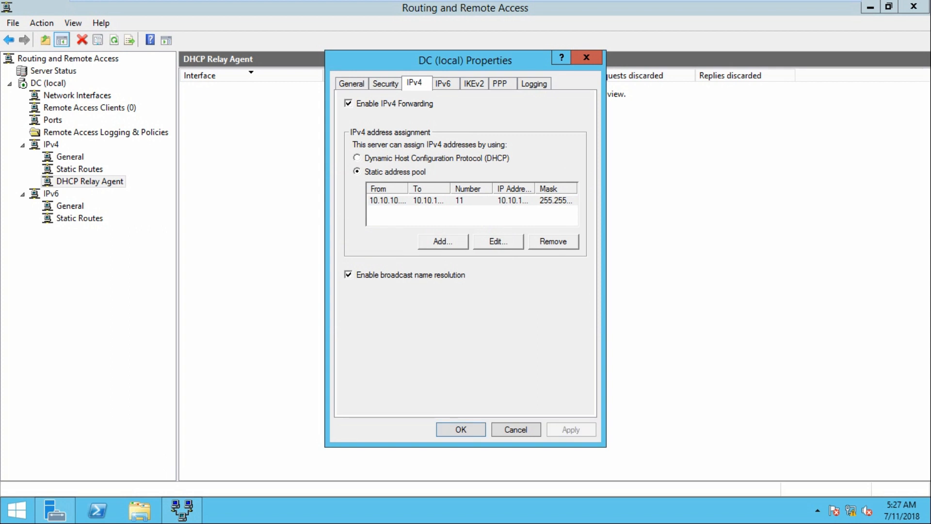
pyautogui.click(428, 200)
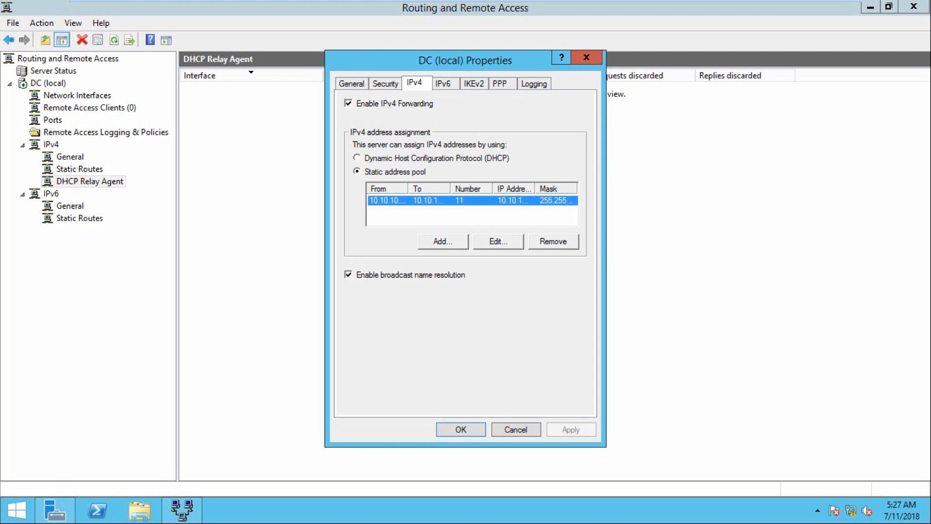
# Step: Review the server's Security, IPv6, IKEv2, PPP and Logging settings, then accept and close its properties
pyautogui.click(386, 83)
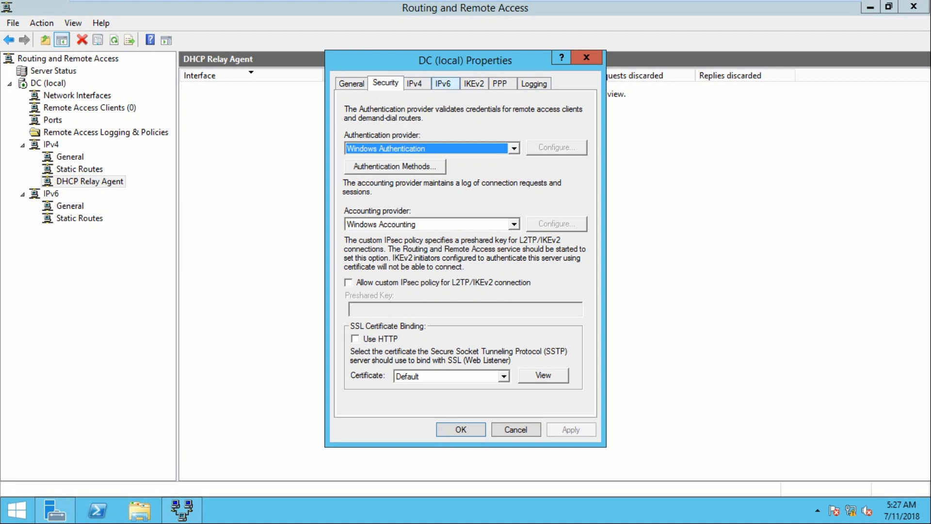
pyautogui.click(443, 84)
pyautogui.click(474, 83)
pyautogui.click(500, 83)
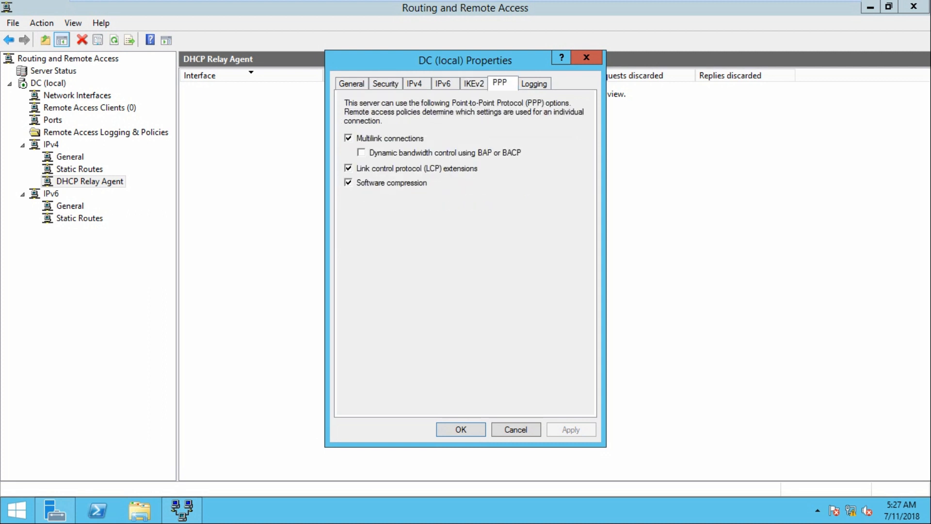
pyautogui.click(535, 84)
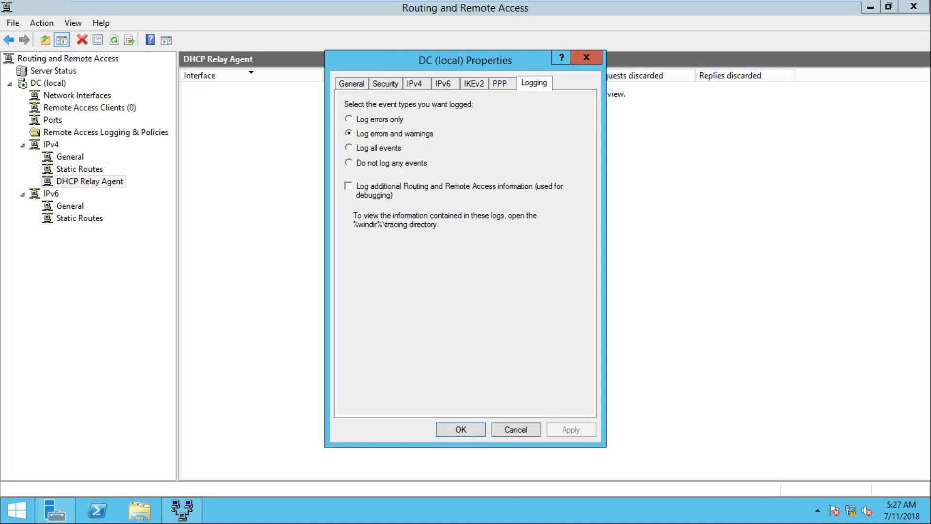
pyautogui.press('Return')
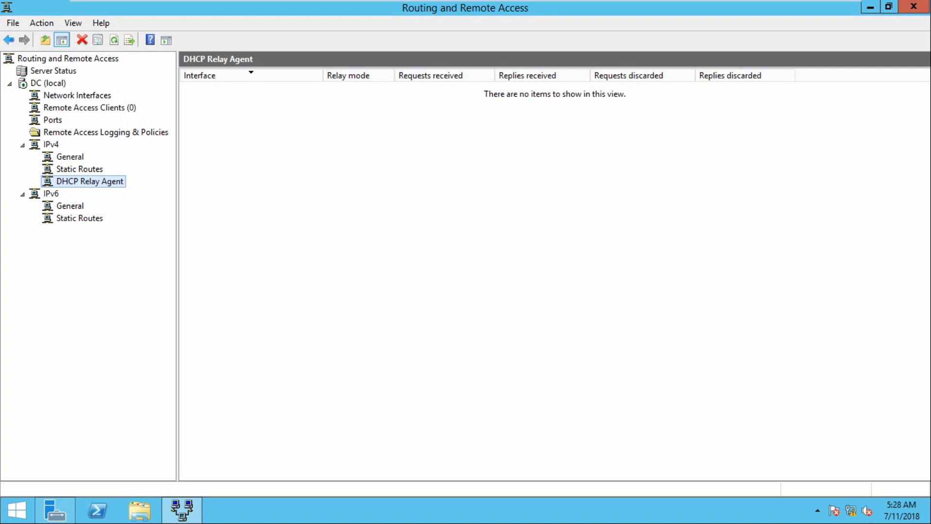
# Step: Refresh the Routing and Remote Access console and show the configuration status of DC (local)
pyautogui.click(114, 40)
pyautogui.click(114, 40)
pyautogui.click(48, 83)
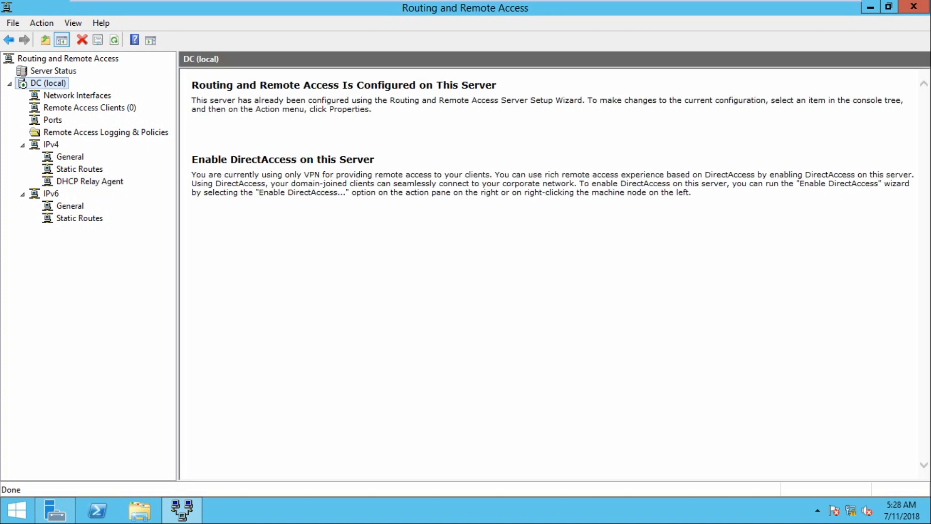
# Step: Switch to Server Manager and open Active Directory Users and Computers
pyautogui.moveTo(465, 1)
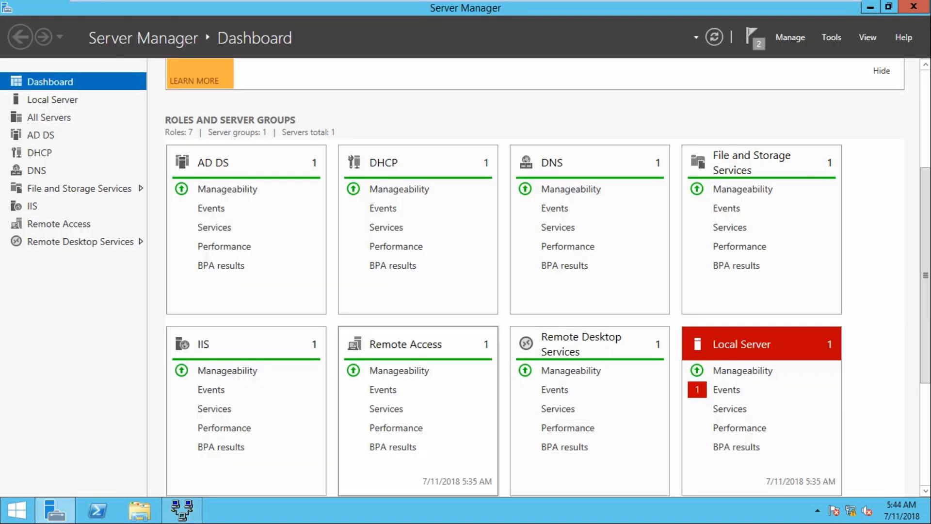
pyautogui.scroll(-3, 417, 349)
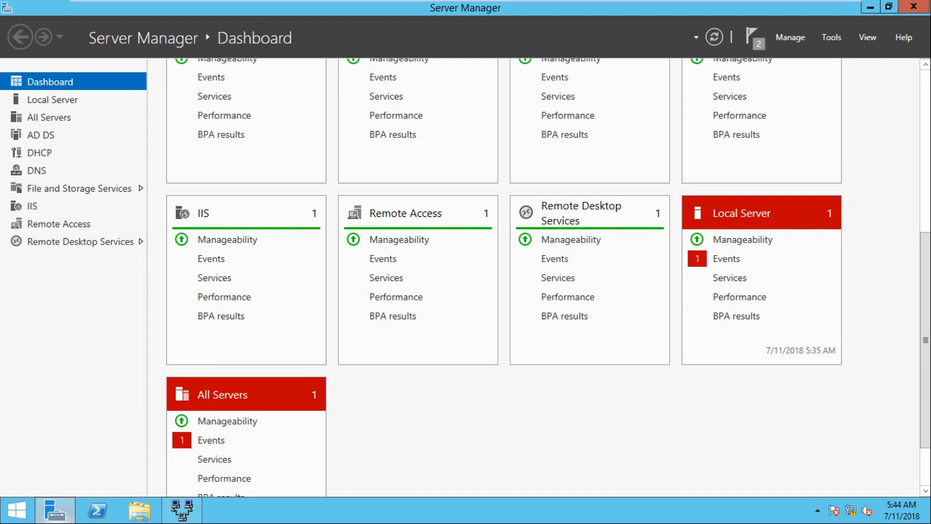
pyautogui.moveTo(55, 511)
pyautogui.click(832, 37)
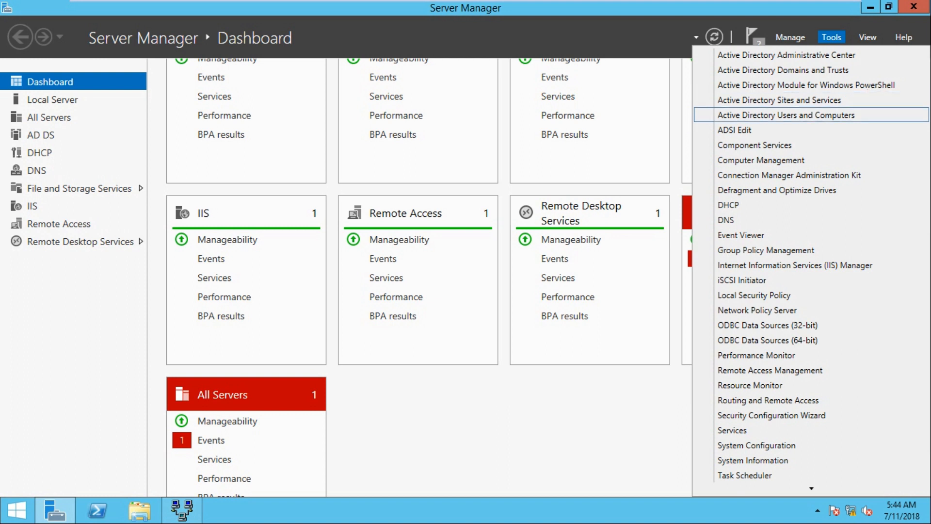
pyautogui.click(786, 115)
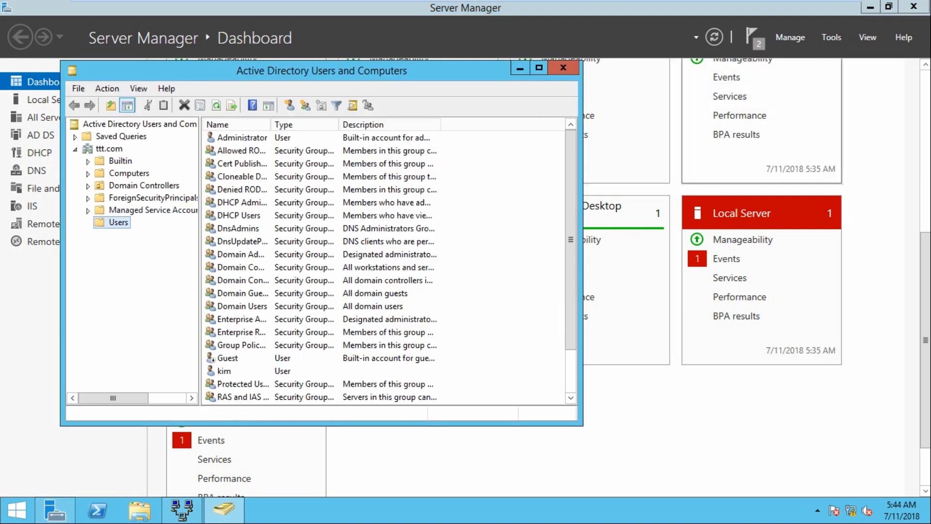
pyautogui.click(563, 68)
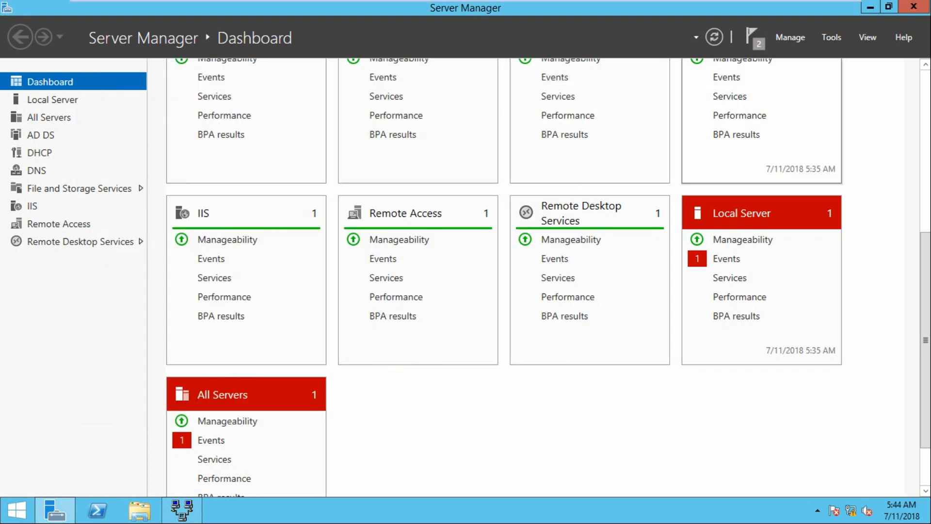
pyautogui.click(831, 37)
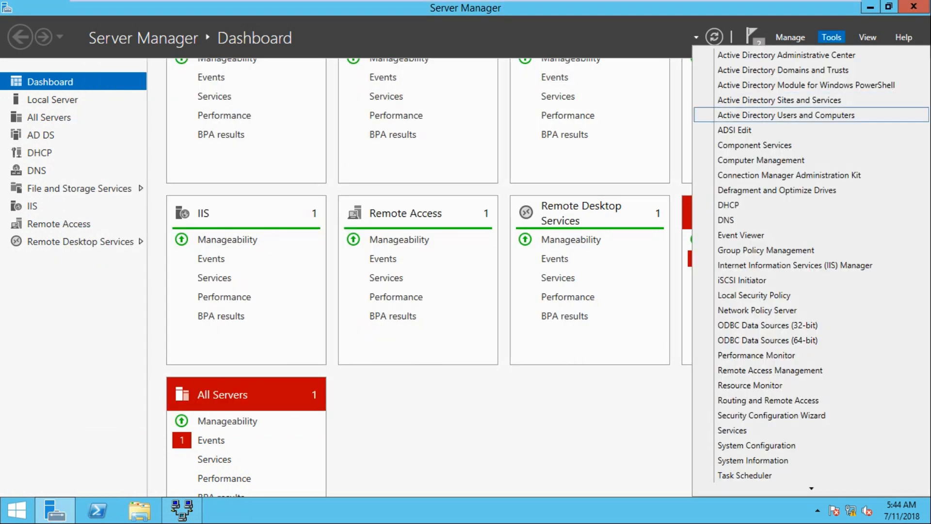
pyautogui.click(786, 115)
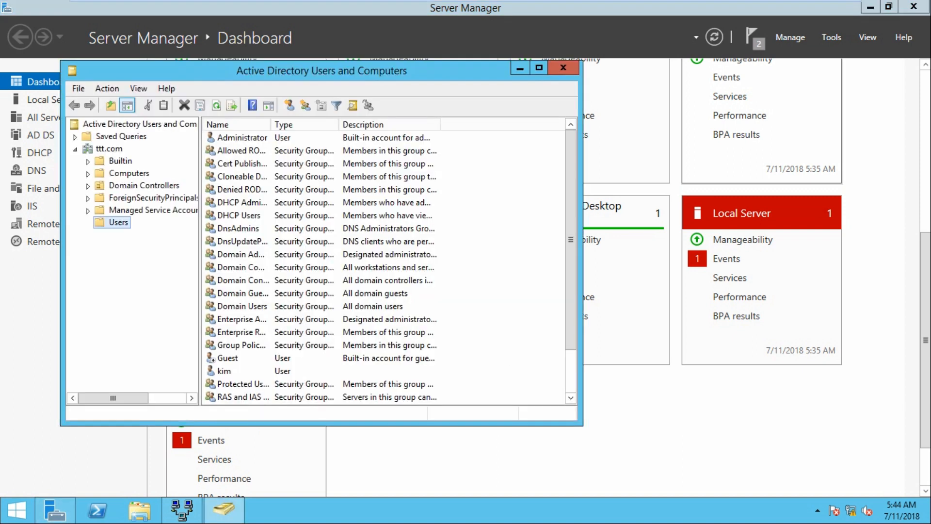
# Step: Set the dial-in network access permission of the user account listed directly below Guest to Allow access and save its properties
pyautogui.scroll(-3, 300, 319)
pyautogui.click(301, 280)
pyautogui.scroll(-3, 301, 280)
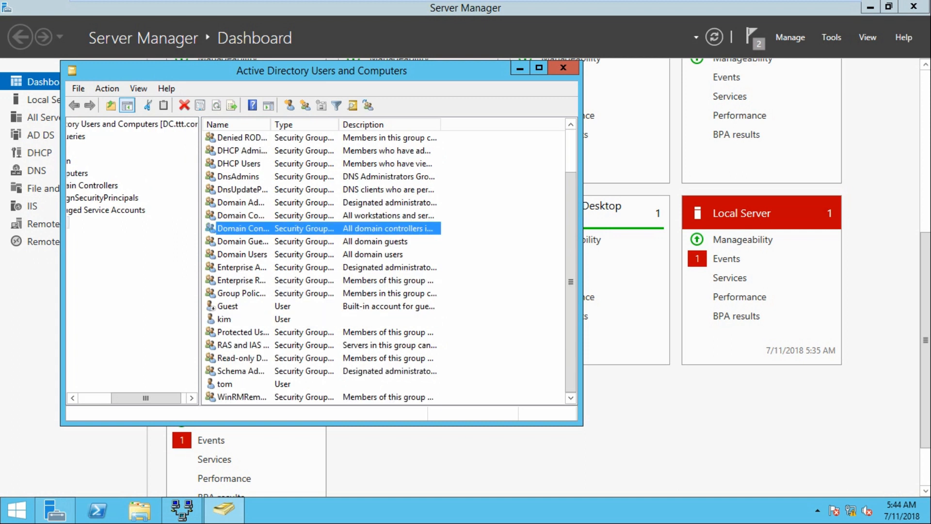
pyautogui.scroll(3, 301, 319)
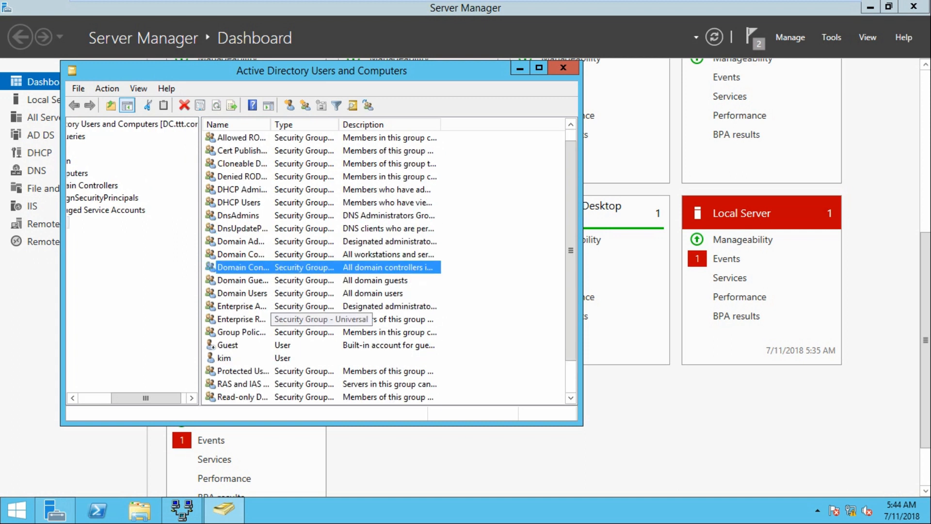
pyautogui.click(224, 357)
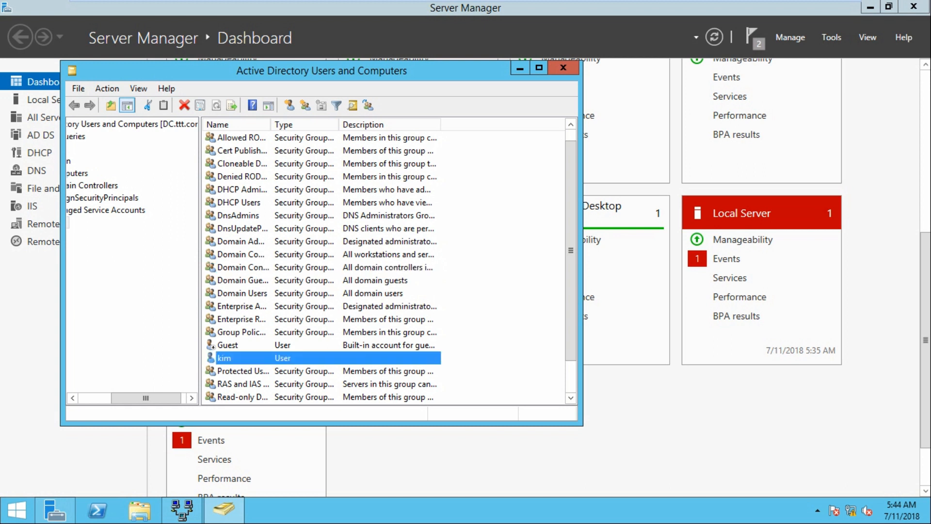
pyautogui.rightClick(258, 358)
pyautogui.press('Return')
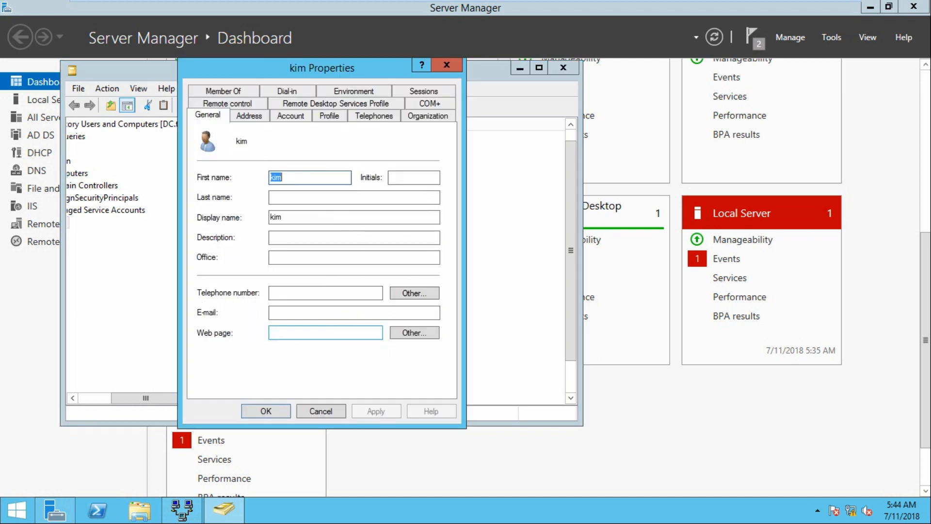
pyautogui.click(287, 91)
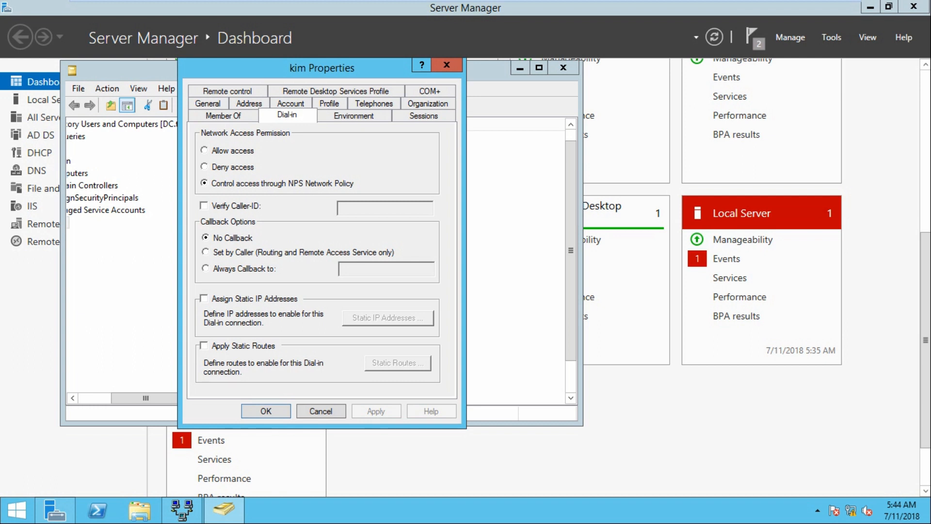
pyautogui.click(204, 150)
pyautogui.click(376, 411)
pyautogui.click(266, 411)
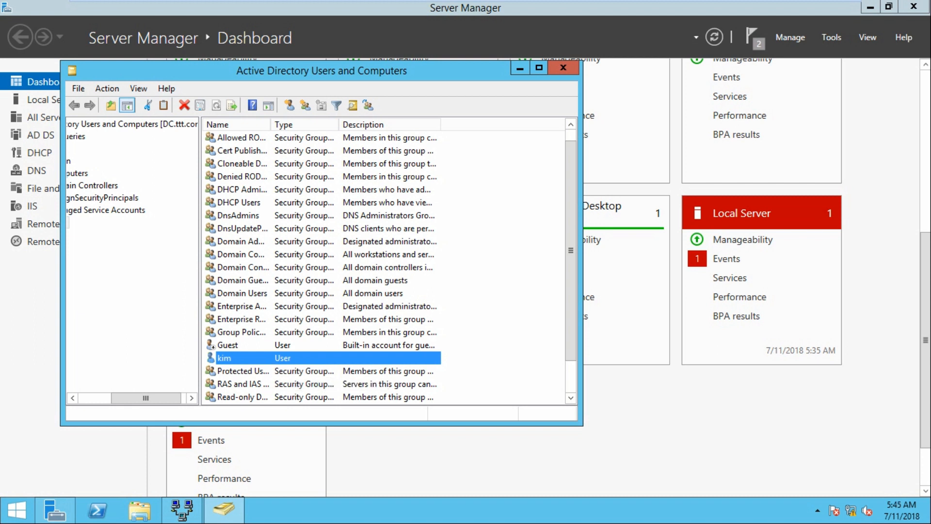
# Step: Switch to the Windows 10 client and open the Network and Sharing Center
pyautogui.moveTo(466, 0)
pyautogui.click(672, 10)
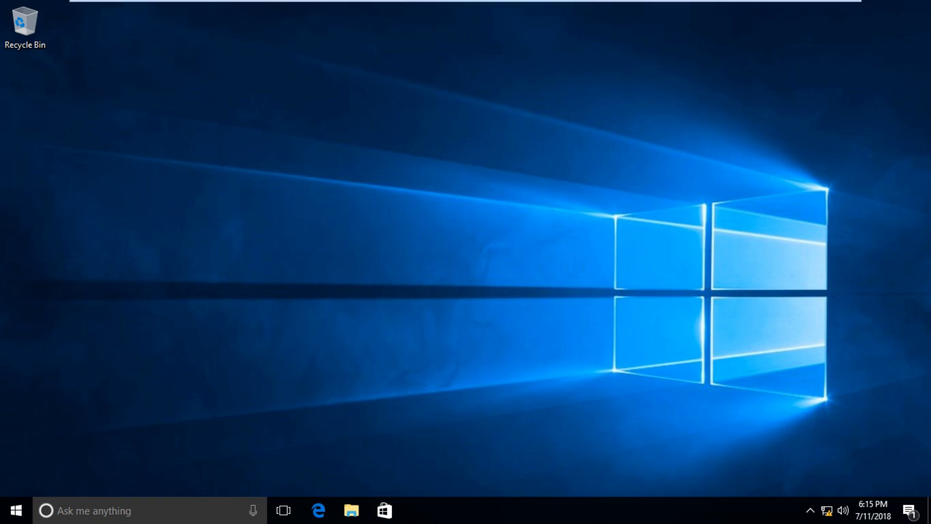
pyautogui.rightClick(827, 509)
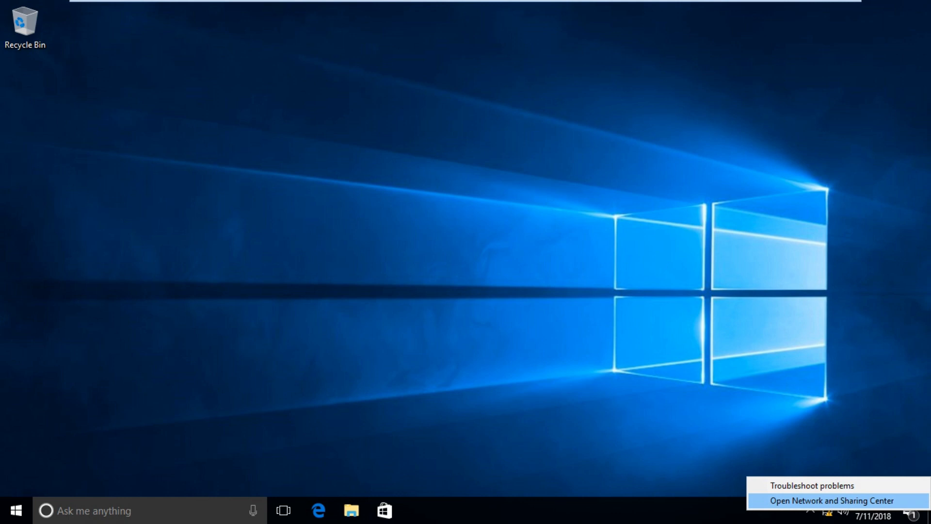
pyautogui.click(832, 501)
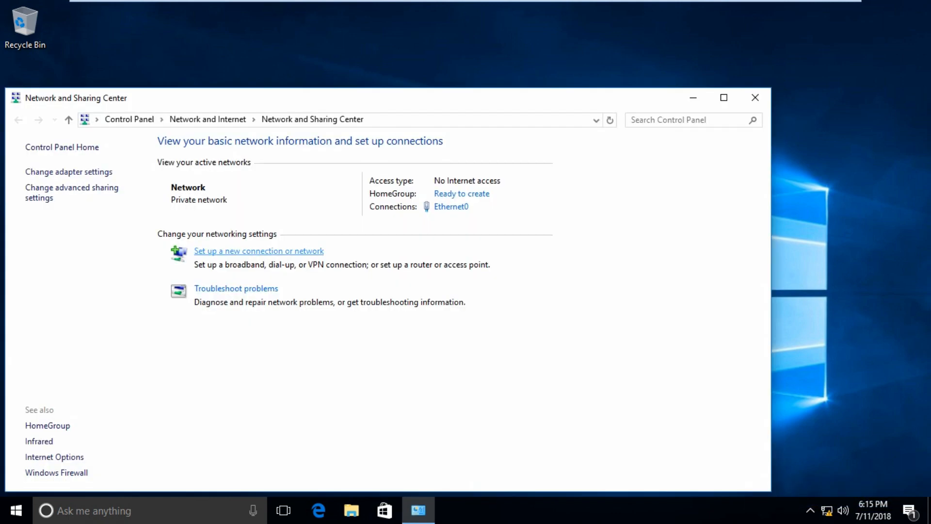
# Step: Start a new workplace connection that uses the Internet connection (VPN), choosing to set up the Internet connection later
pyautogui.click(259, 251)
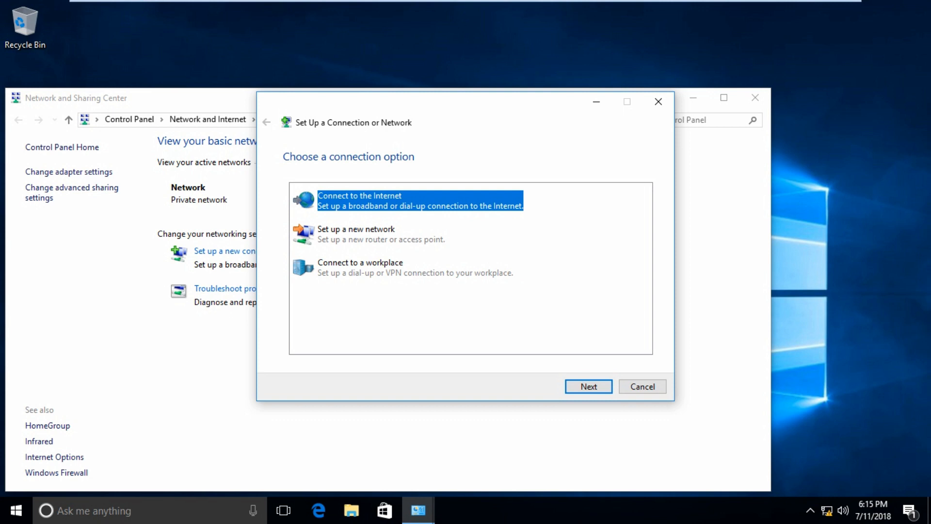
pyautogui.click(415, 268)
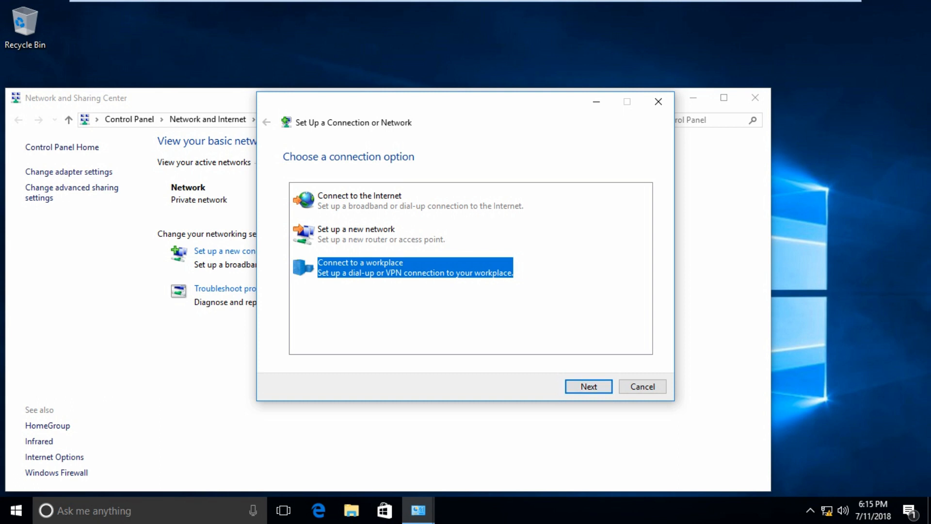
pyautogui.press('Return')
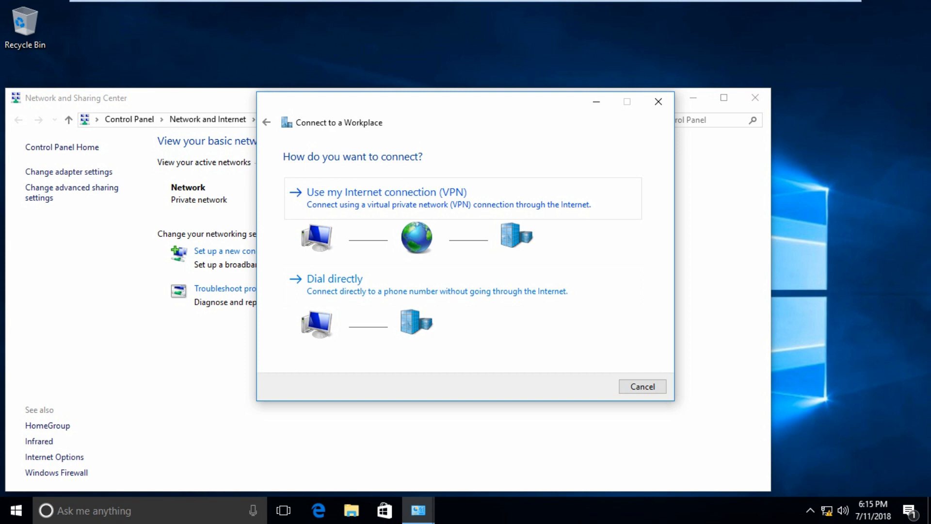
pyautogui.press('Return')
pyautogui.press('Tab')
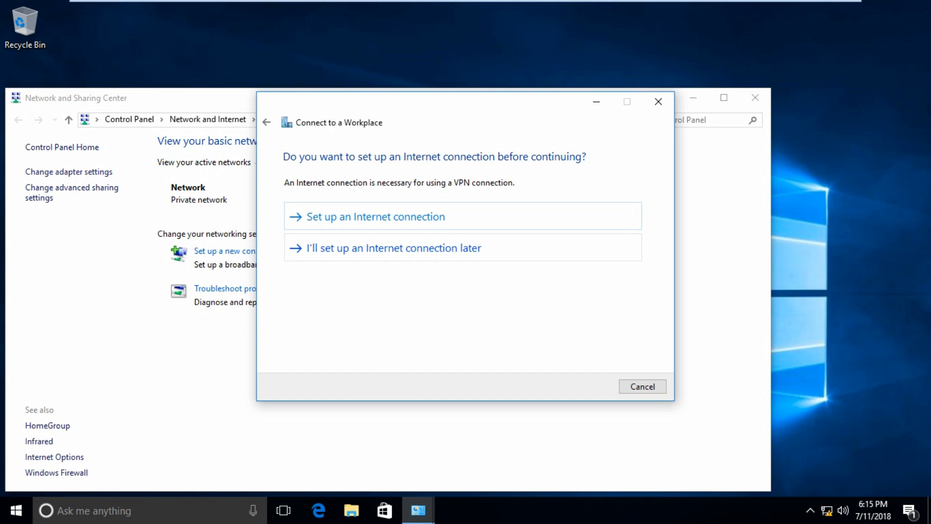
pyautogui.press('Return')
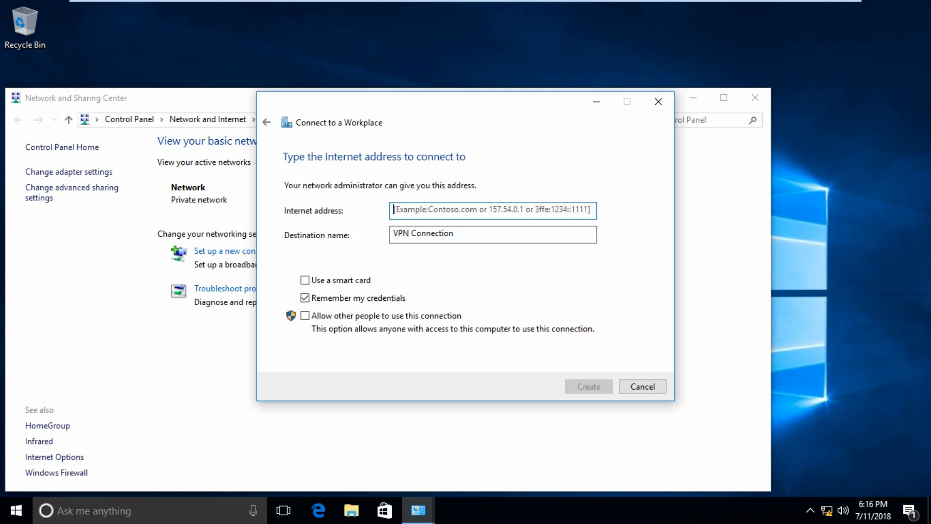
# Step: Set the Internet address of the new VPN connection to 10.10.10.11
pyautogui.click(493, 210)
pyautogui.write('10.10.10.11')
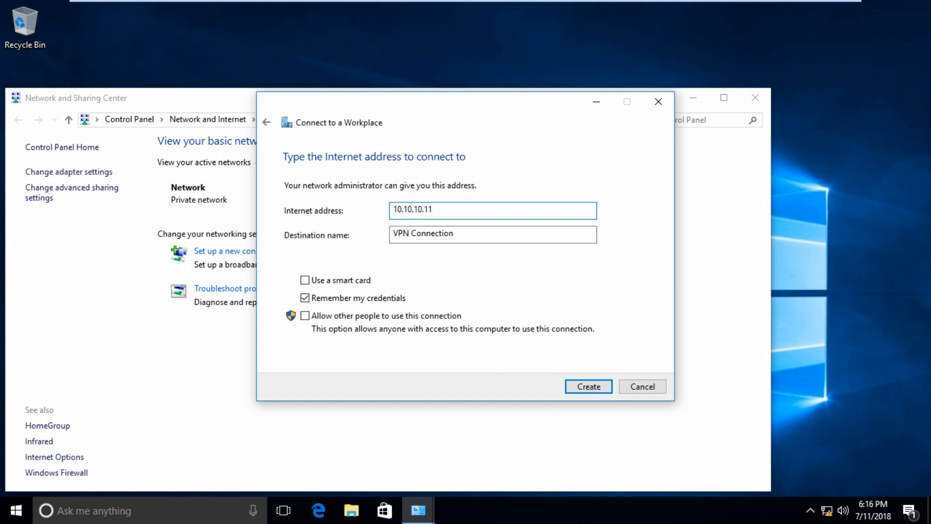
pyautogui.hotkey('shift', 'Left')
pyautogui.hotkey('shift', 'Left')
pyautogui.hotkey('shift', 'Left')
pyautogui.hotkey('shift', 'Left')
pyautogui.hotkey('shift', 'Left')
pyautogui.hotkey('shift', 'Left')
pyautogui.hotkey('shift', 'Left')
pyautogui.hotkey('shift', 'Left')
pyautogui.hotkey('shift', 'Left')
pyautogui.hotkey('shift', 'Left')
pyautogui.hotkey('shift', 'Left')
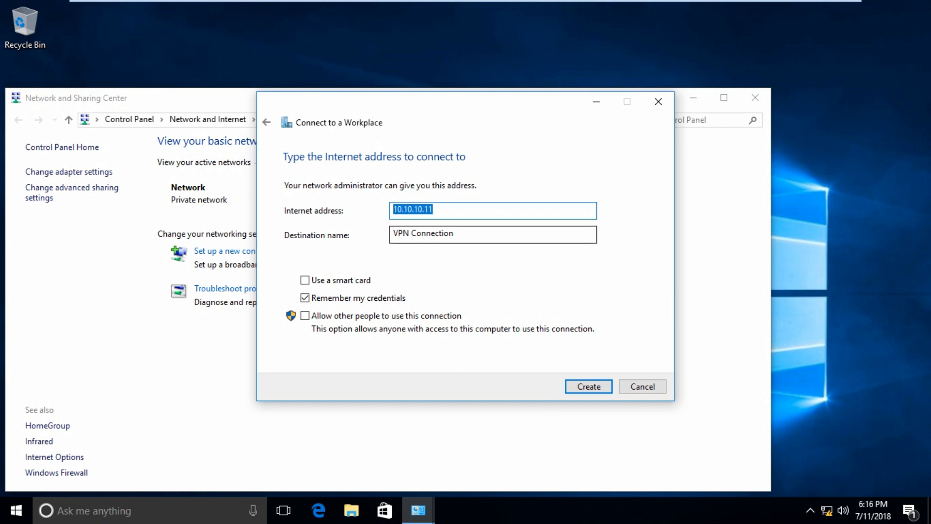
# Step: Name the VPN destination Work VPN and create the connection
pyautogui.press('Tab')
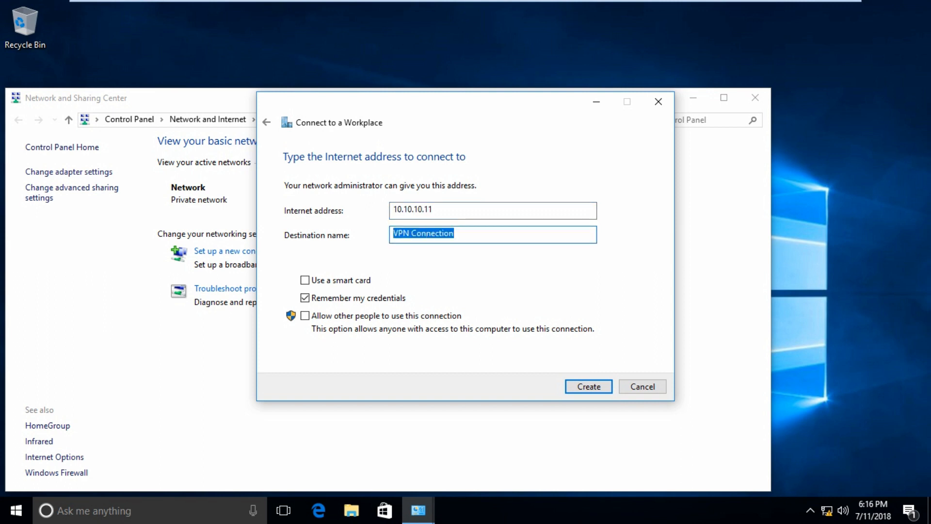
pyautogui.write('Work ')
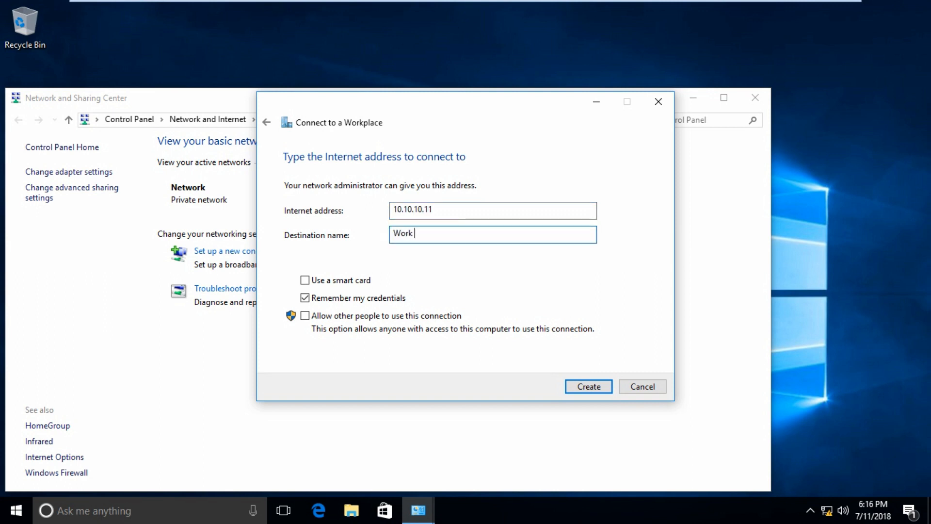
pyautogui.write('VPN')
pyautogui.press('Return')
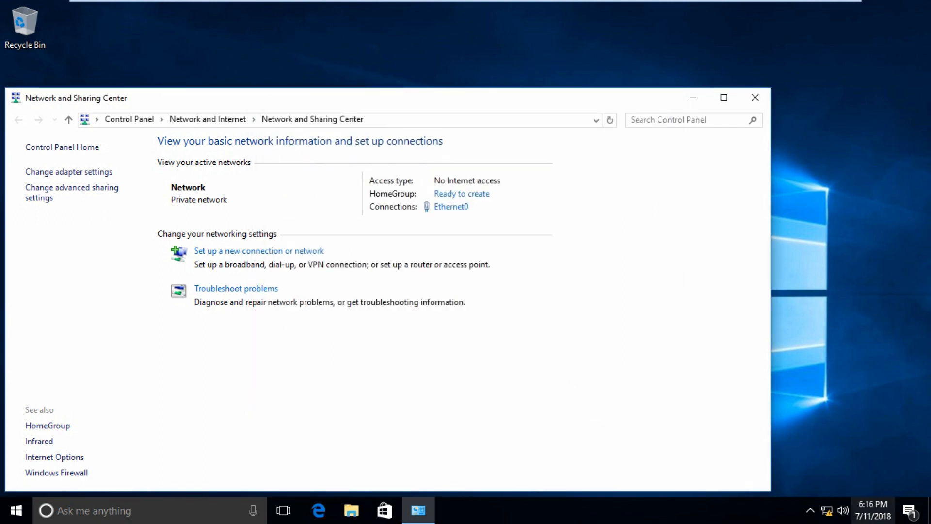
# Step: Open the client's VPN settings and start connecting to Work VPN
pyautogui.rightClick(827, 510)
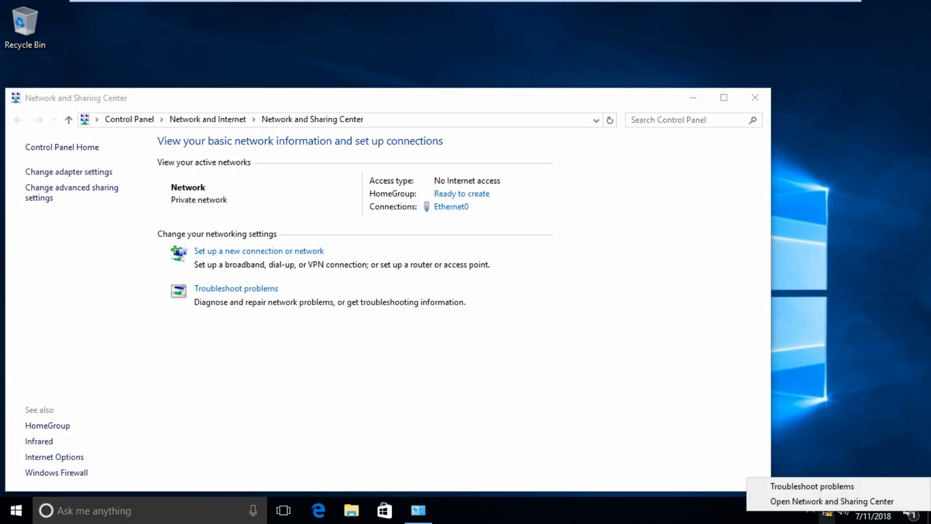
pyautogui.click(832, 501)
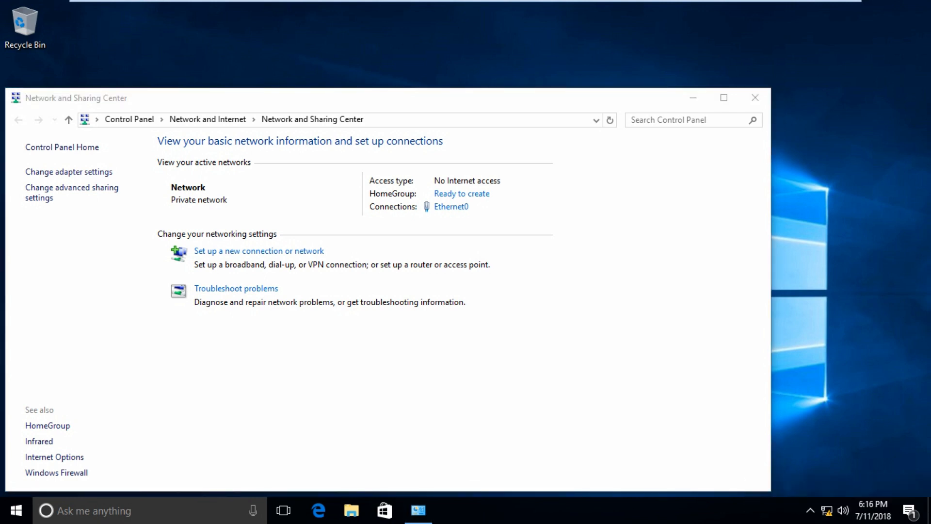
pyautogui.click(827, 511)
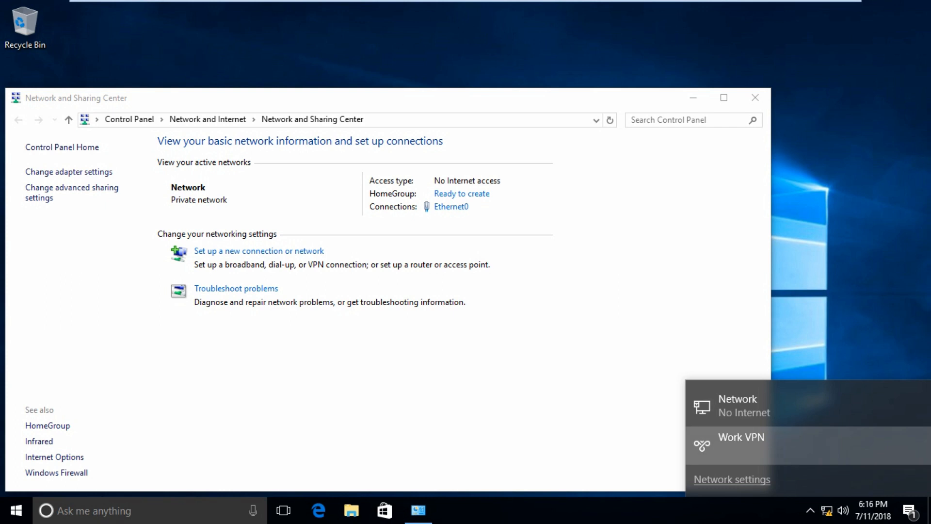
pyautogui.click(742, 442)
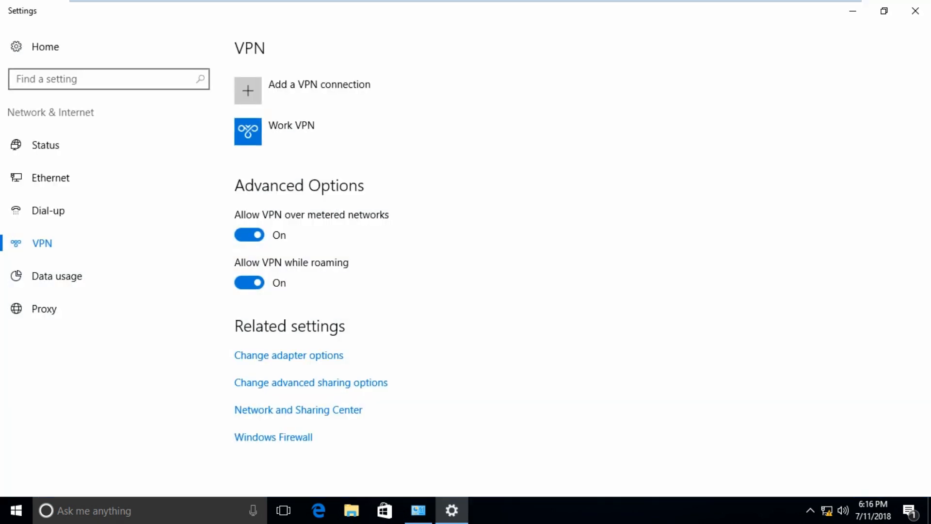
pyautogui.click(330, 132)
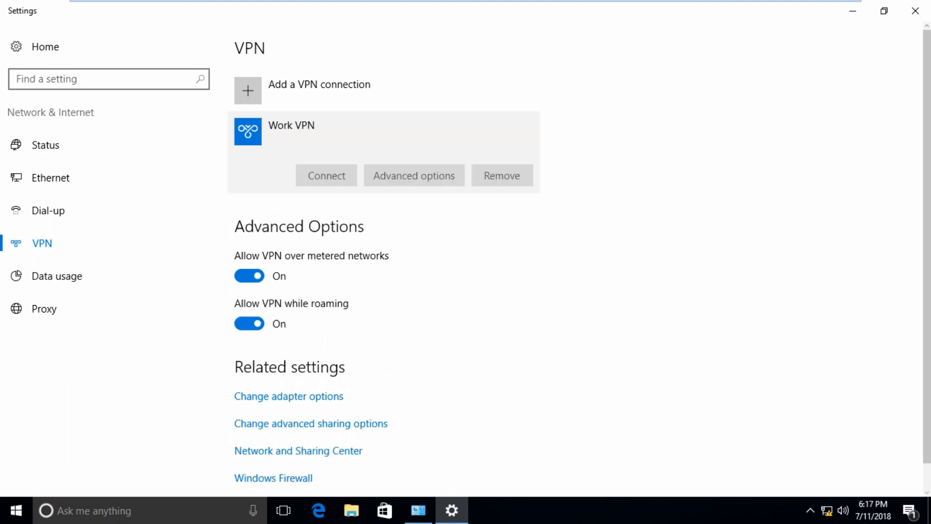
pyautogui.click(326, 176)
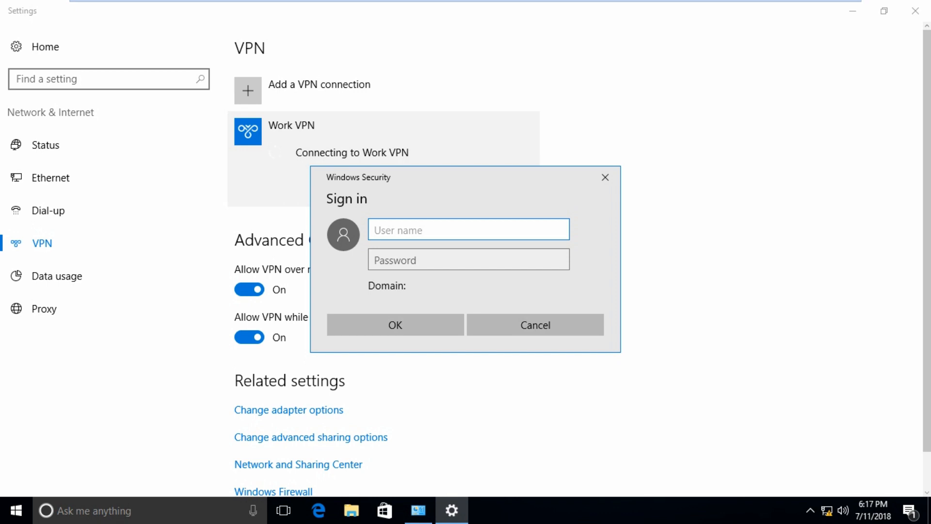
# Step: Sign in to Work VPN with the ttt domain user name and the account password
pyautogui.write('tt')
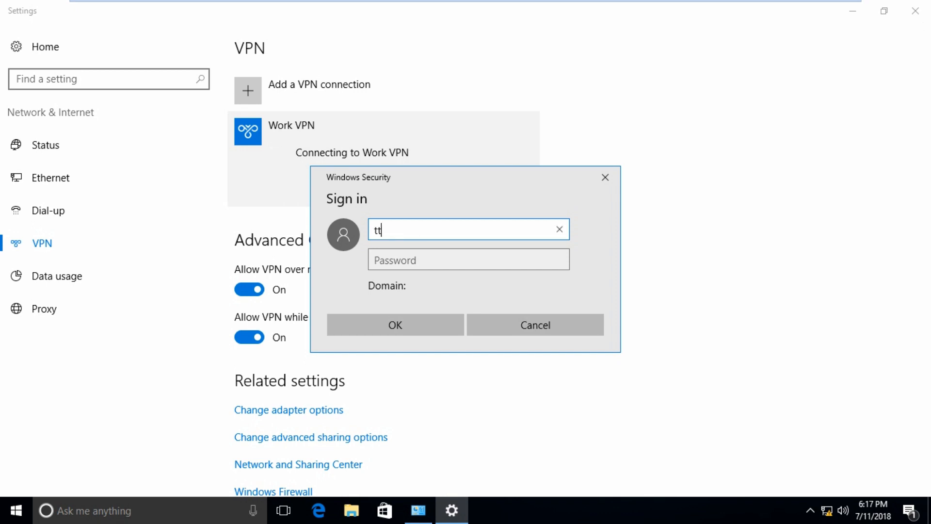
pyautogui.write('t\\kim')
pyautogui.press('Tab')
pyautogui.write('•••••••')
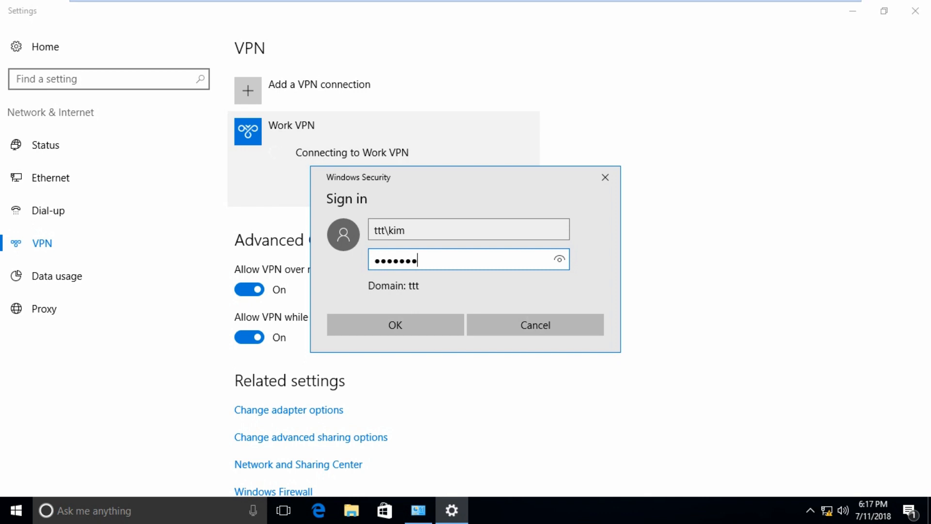
pyautogui.press('Return')
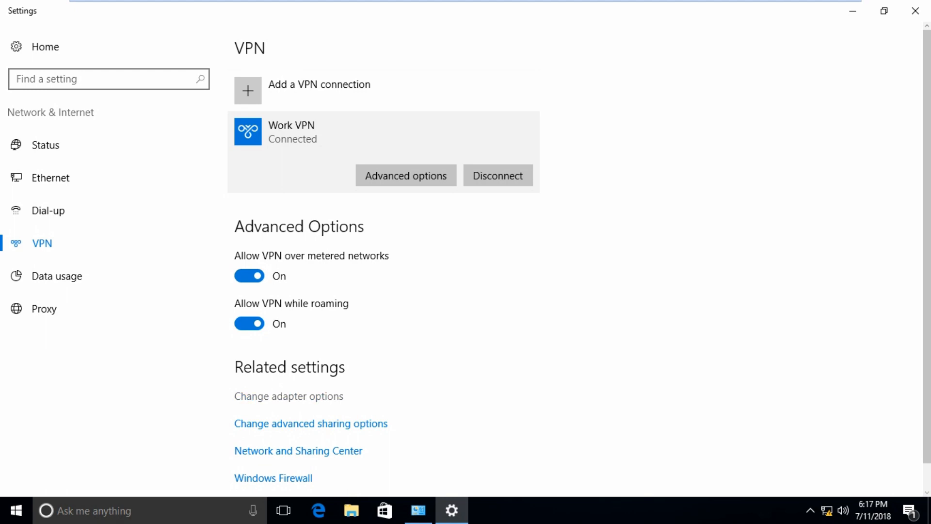
# Step: Open the Work VPN status in Network Connections and show its network connection details
pyautogui.click(288, 396)
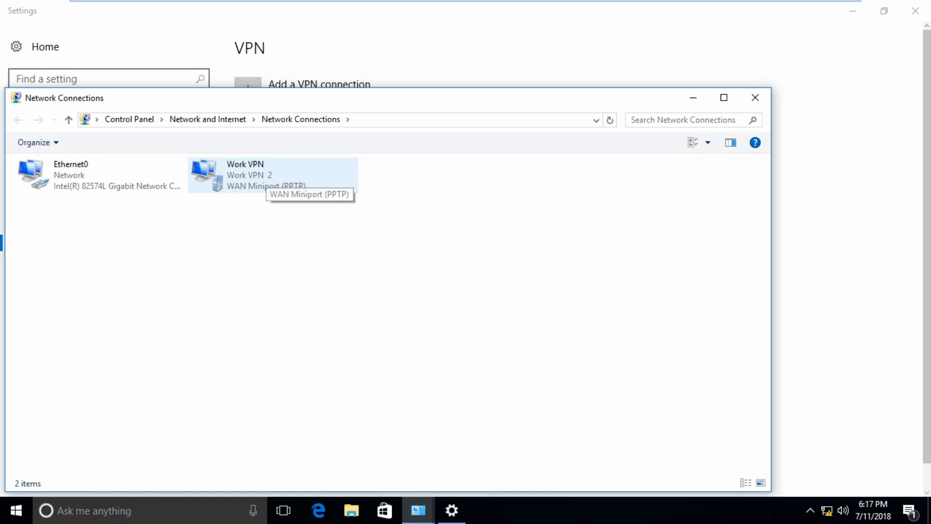
pyautogui.click(264, 184)
pyautogui.moveTo(311, 98); pyautogui.dragTo(339, 47)
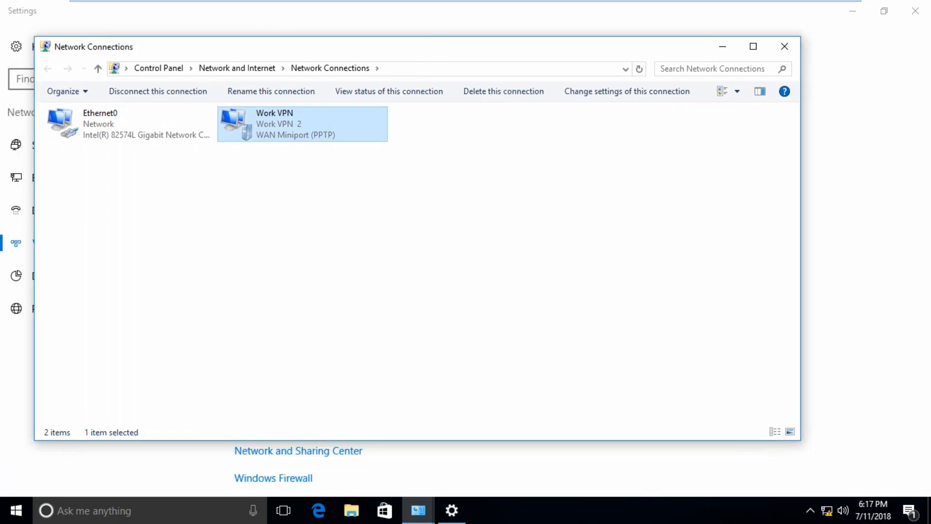
pyautogui.rightClick(255, 123)
pyautogui.click(290, 149)
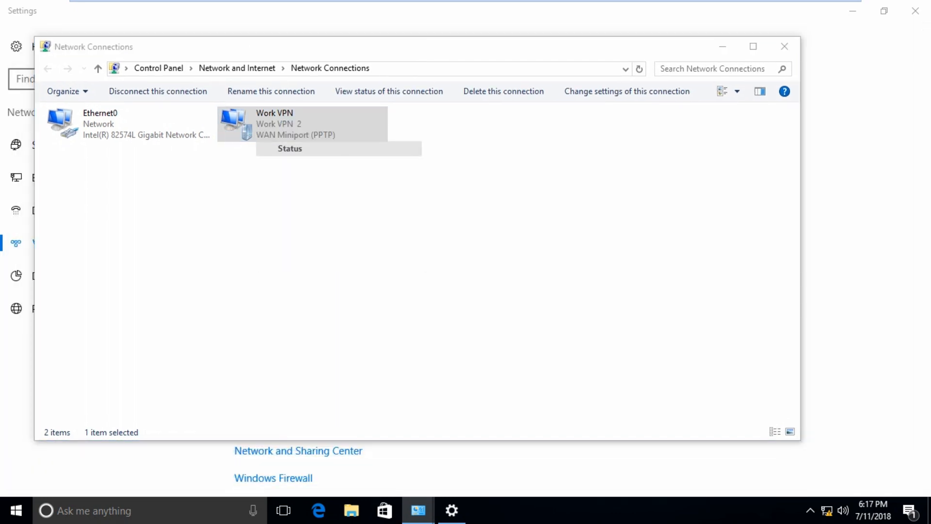
pyautogui.click(391, 246)
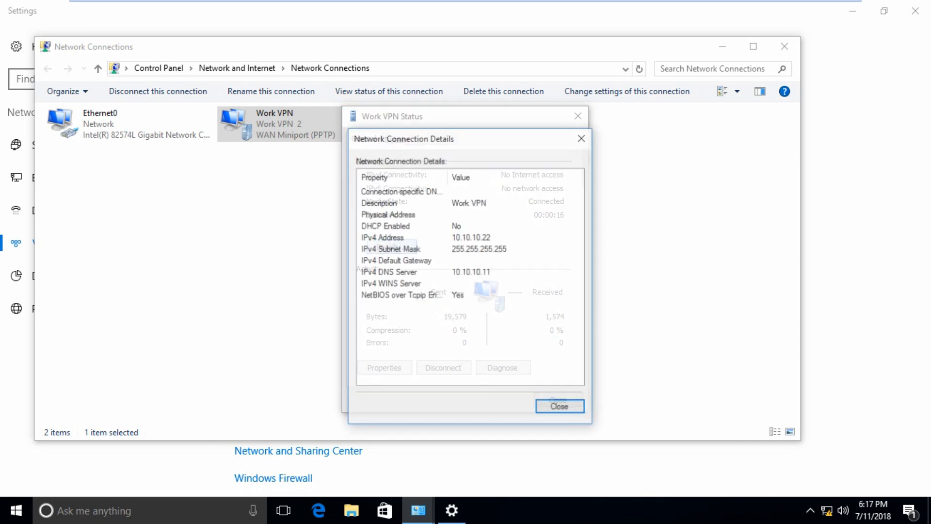